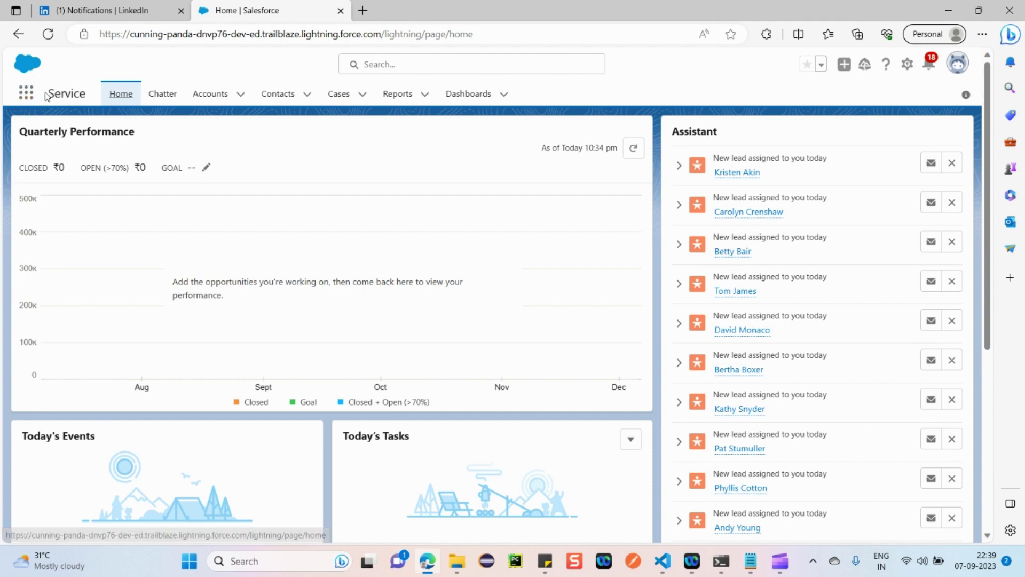
# Step: Reopen the Service app from the app launcher
pyautogui.click(23, 95)
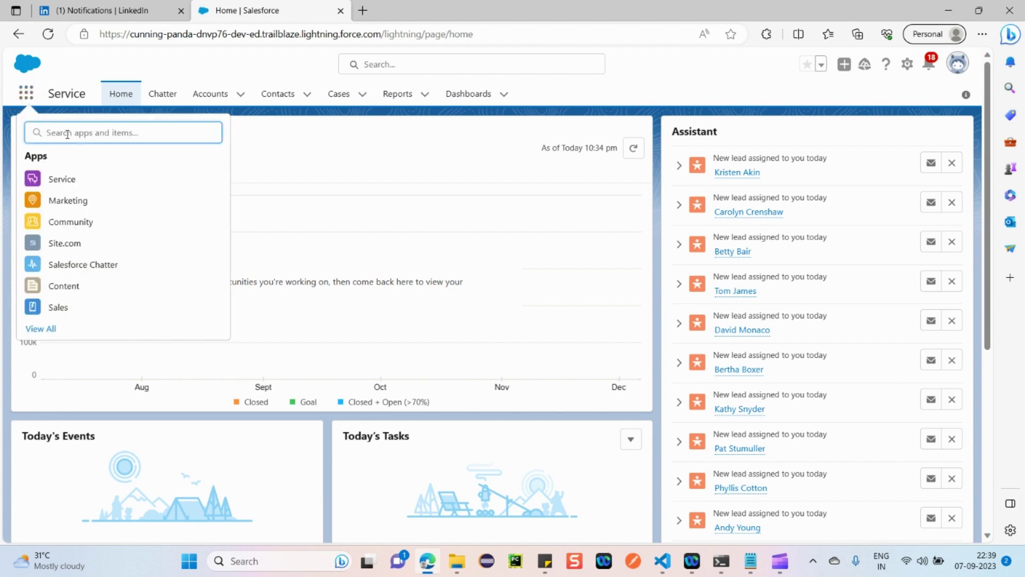
pyautogui.write('service')
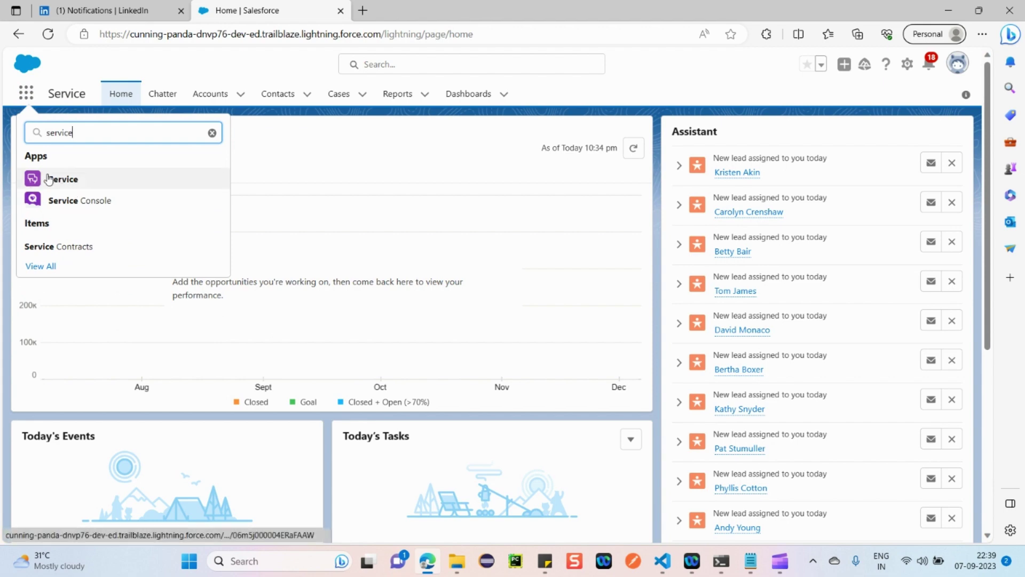
pyautogui.click(75, 182)
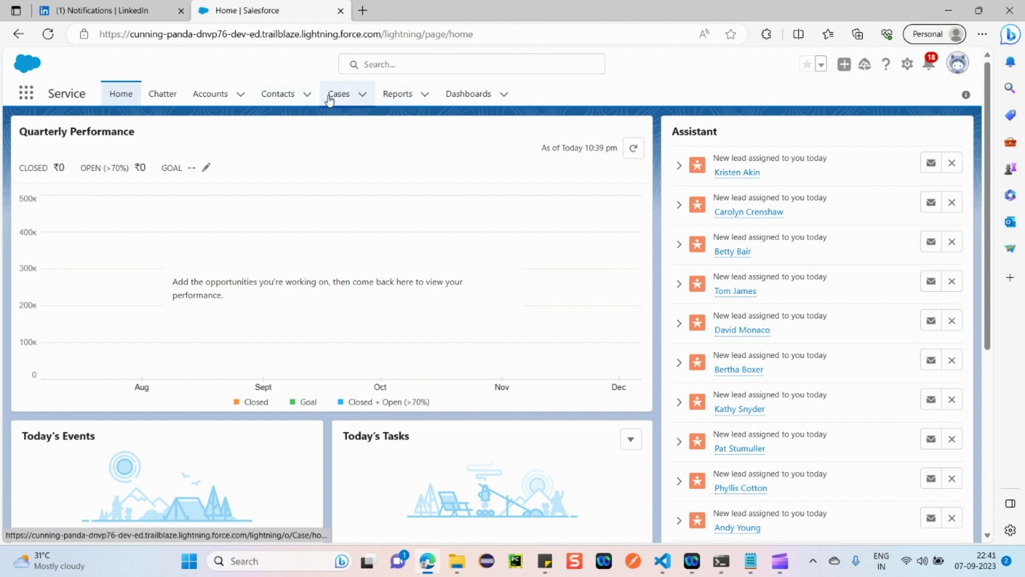
# Step: Start a new case from the Cases list and begin choosing its contact
pyautogui.click(350, 93)
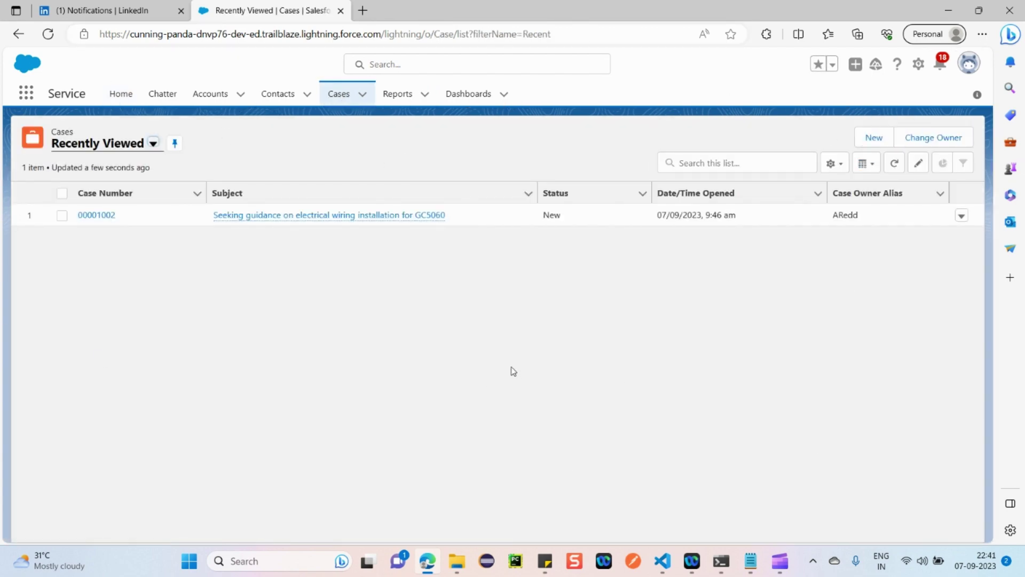
pyautogui.click(873, 138)
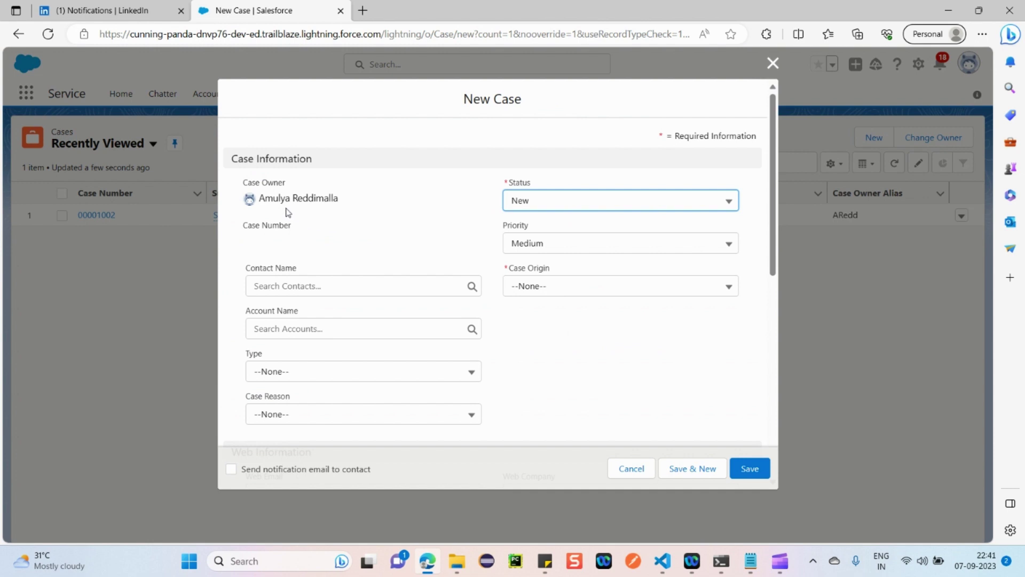
pyautogui.click(244, 181)
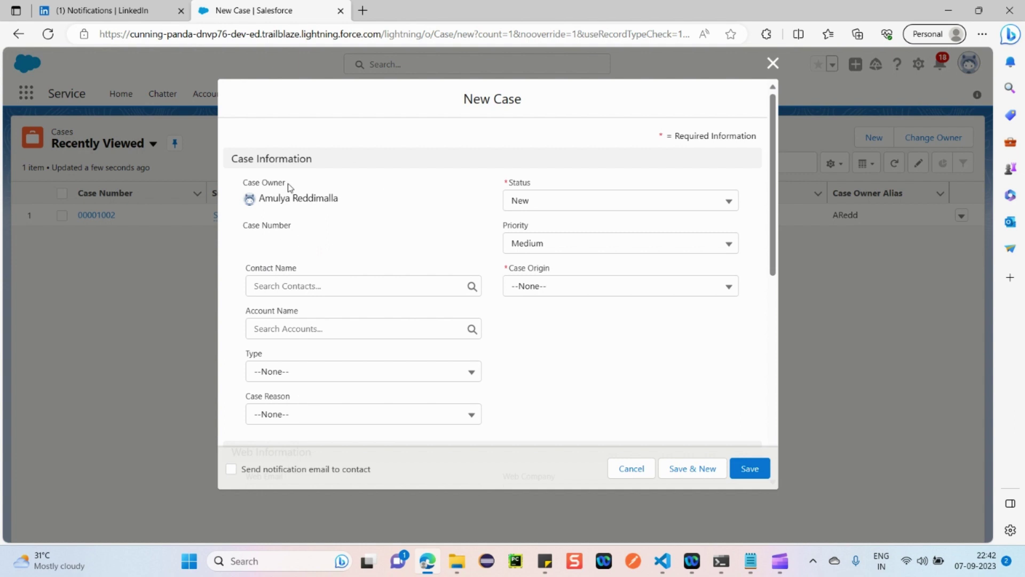
pyautogui.click(302, 284)
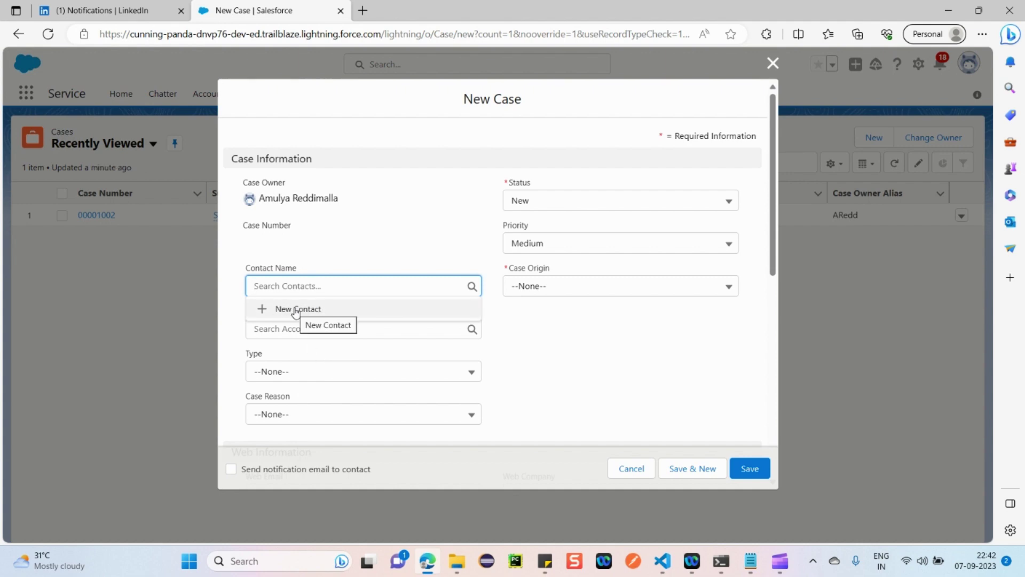
# Step: Create a new contact with salutation Ms. and the contact's first and last name
pyautogui.press('Escape')
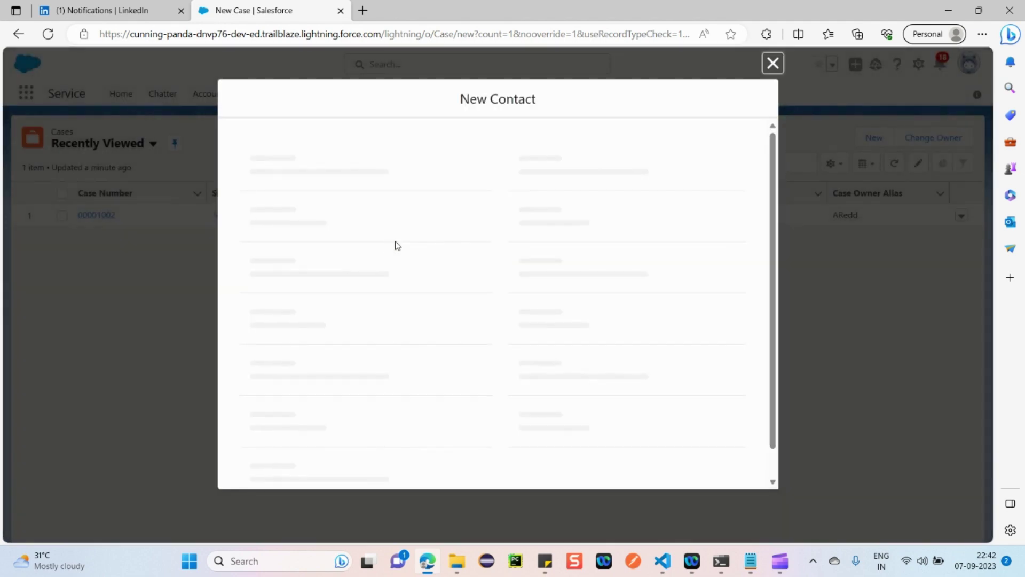
pyautogui.click(347, 257)
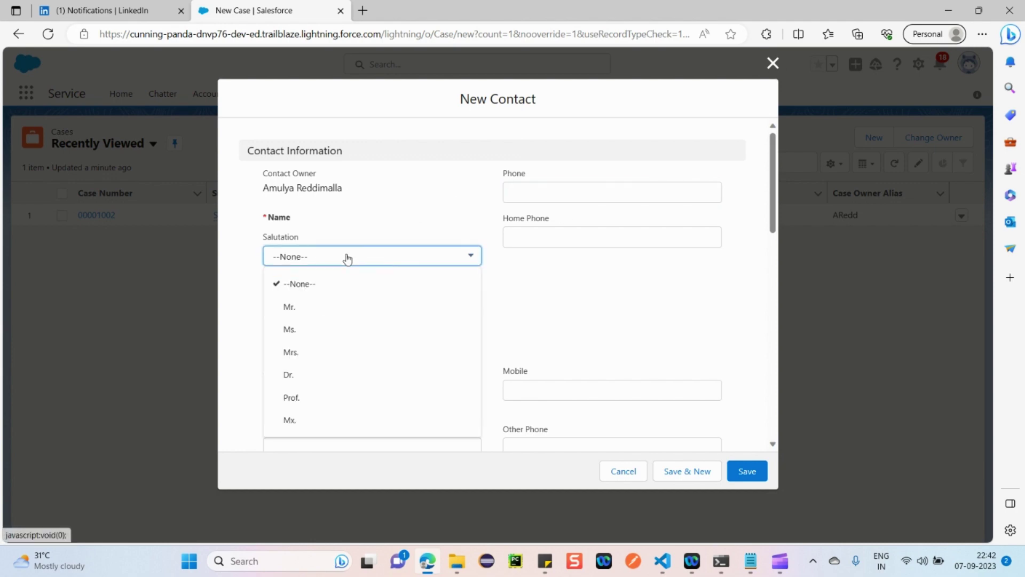
pyautogui.click(316, 330)
pyautogui.click(340, 297)
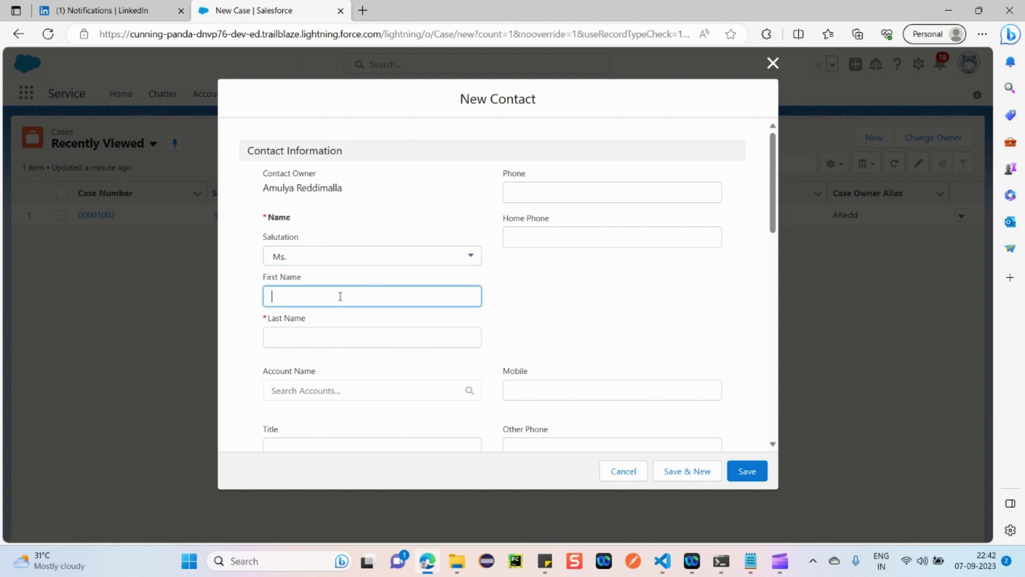
pyautogui.click(348, 331)
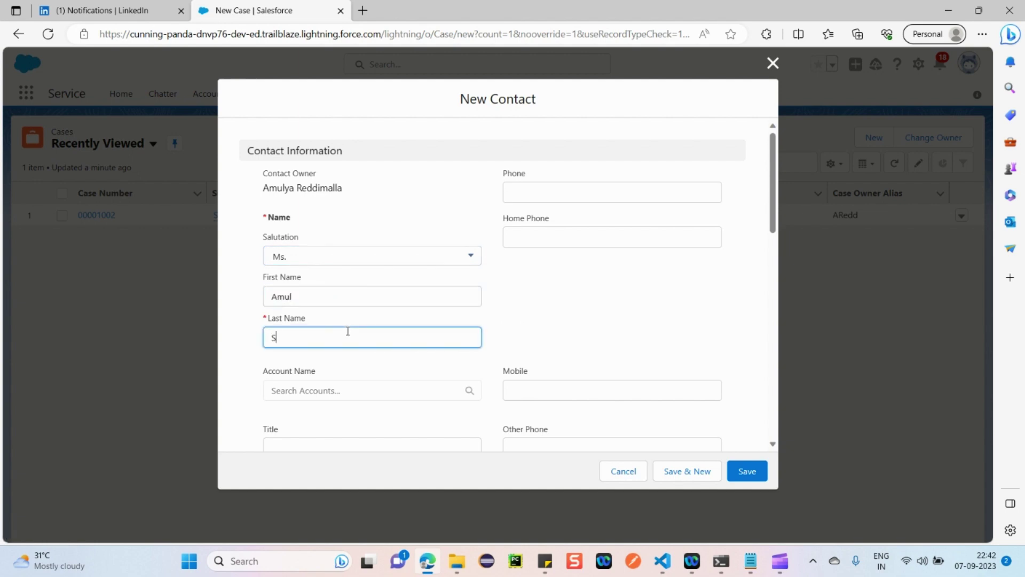
pyautogui.click(522, 324)
# Step: Scroll the New Contact form down to its Account Name lookup
pyautogui.scroll(-1, 538, 283)
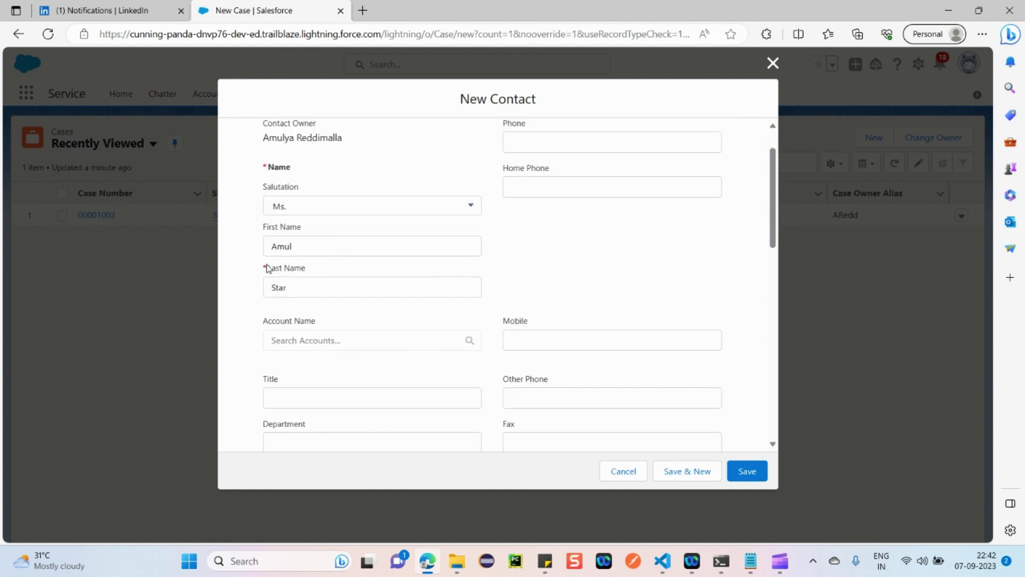
pyautogui.moveTo(260, 268); pyautogui.dragTo(307, 268)
pyautogui.click(562, 254)
pyautogui.scroll(-2, 562, 254)
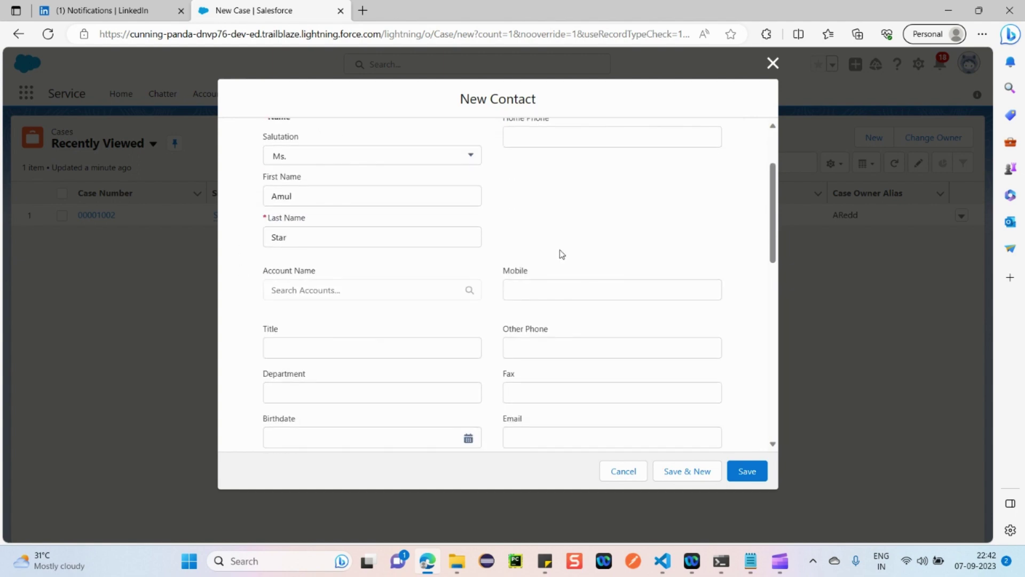
pyautogui.click(348, 241)
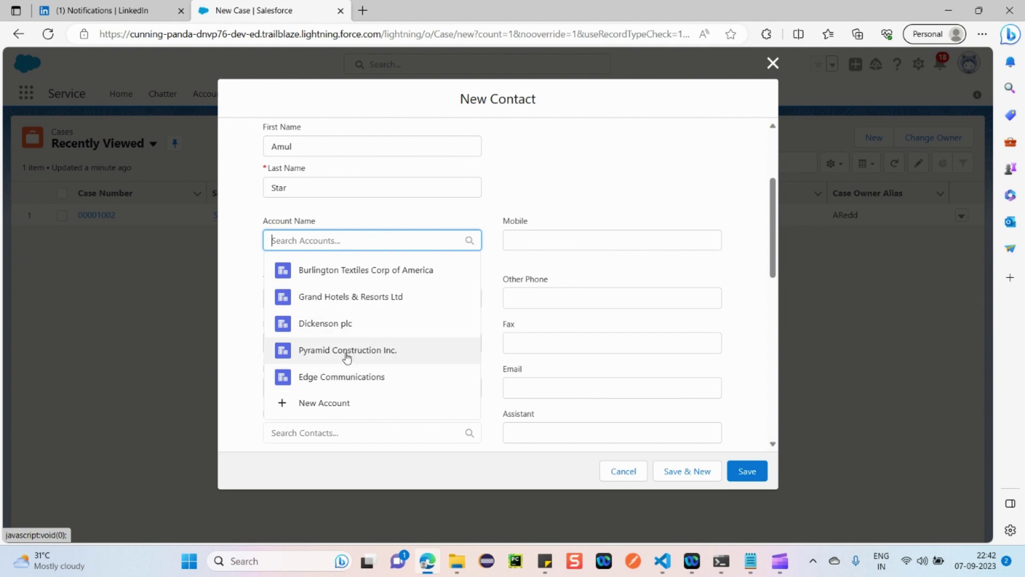
# Step: Link the contact to Edge Communications and re-enter the contact's last name
pyautogui.click(334, 377)
pyautogui.scroll(3, 398, 293)
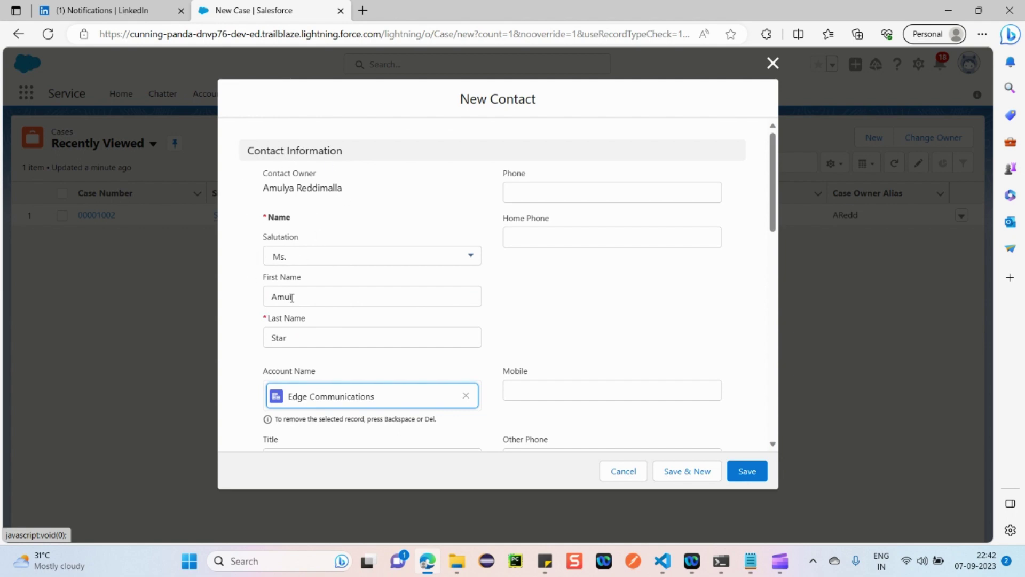
pyautogui.scroll(-1, 319, 327)
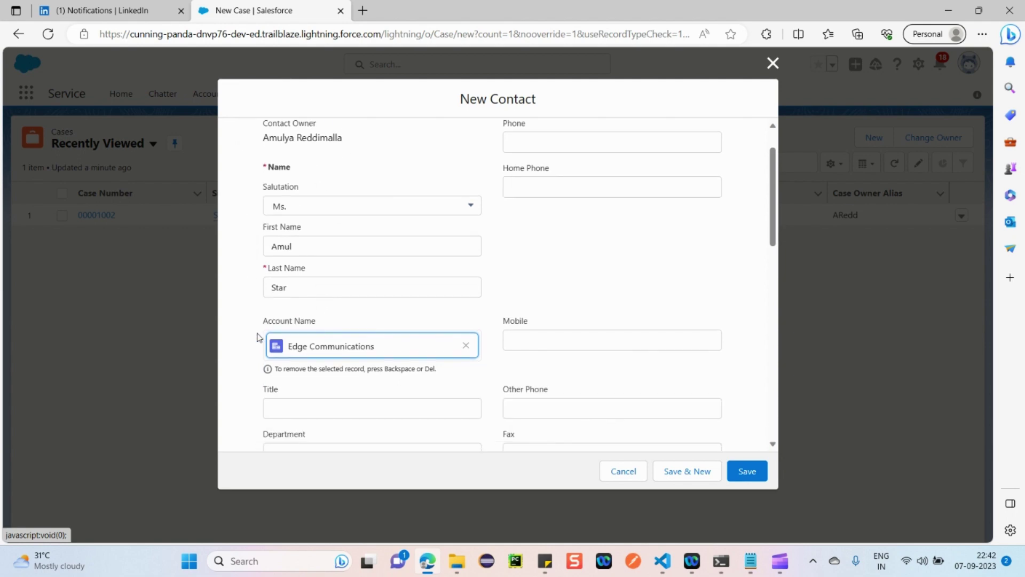
pyautogui.moveTo(329, 323); pyautogui.dragTo(262, 321)
pyautogui.write('Star')
# Step: Set the contact's Lead Source to Phone Inquiry and save the contact
pyautogui.scroll(-1, 419, 313)
pyautogui.scroll(-1, 418, 314)
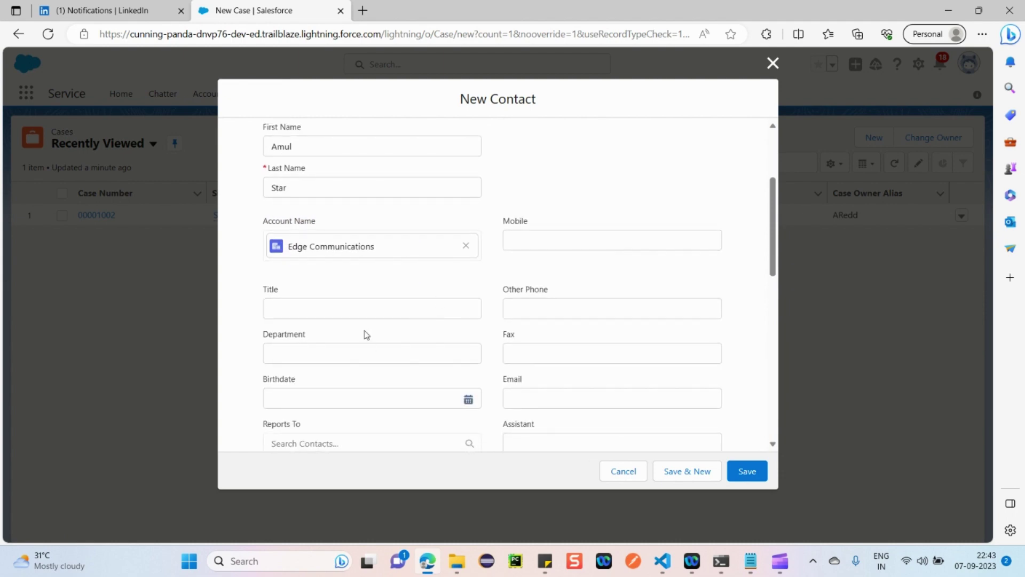
pyautogui.scroll(-1, 508, 325)
pyautogui.scroll(-3, 495, 368)
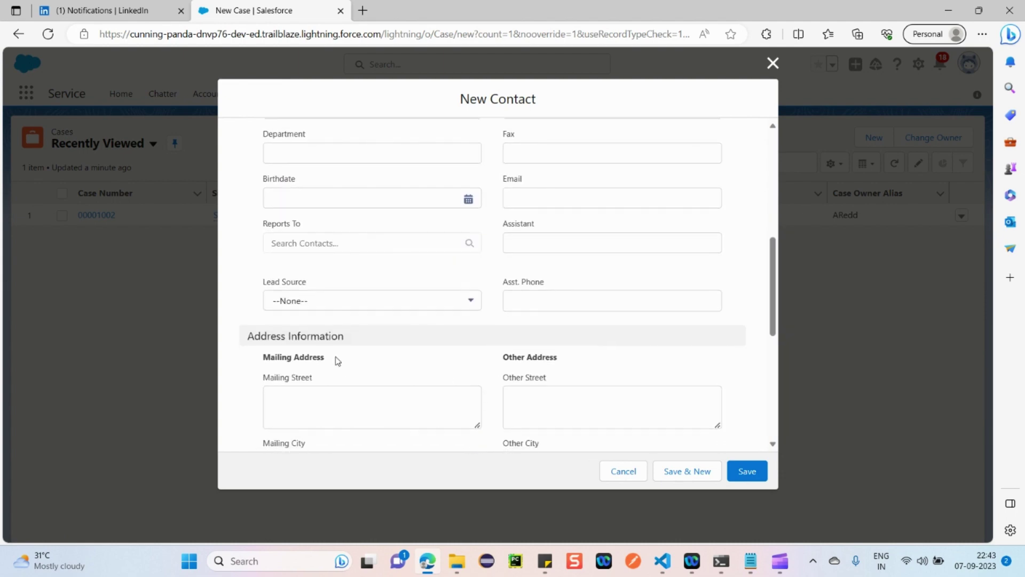
pyautogui.click(336, 306)
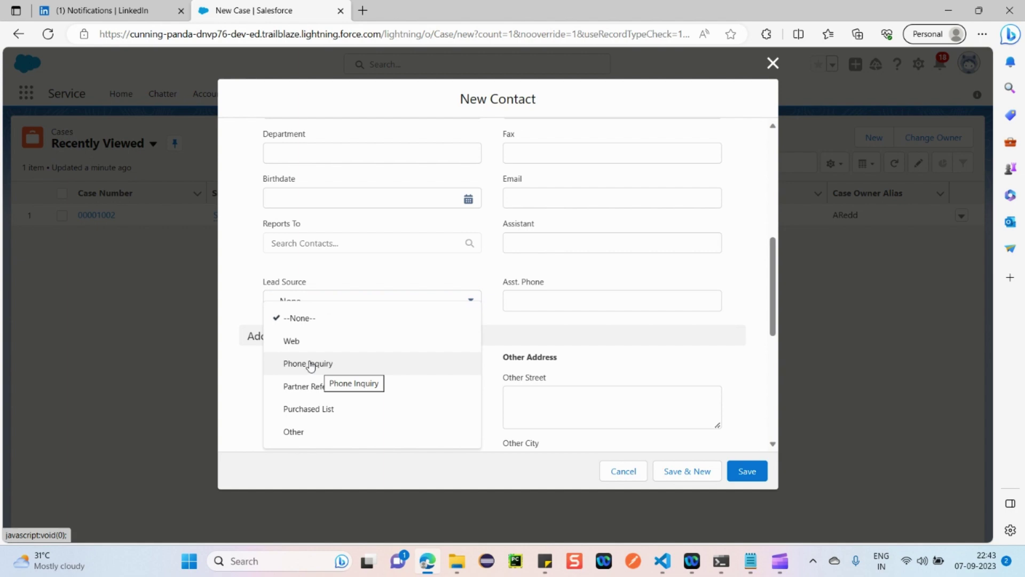
pyautogui.click(310, 366)
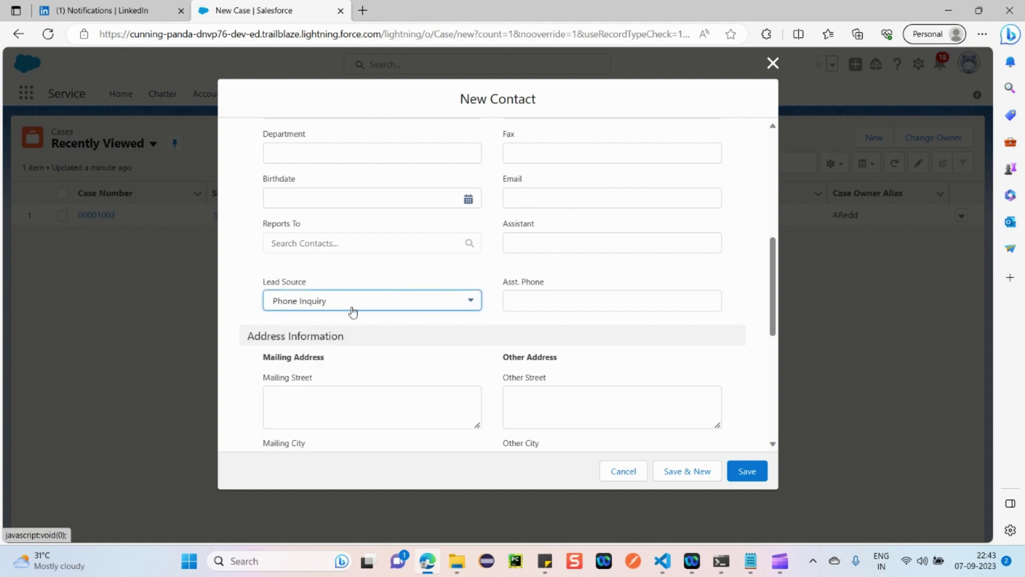
pyautogui.scroll(-3, 414, 359)
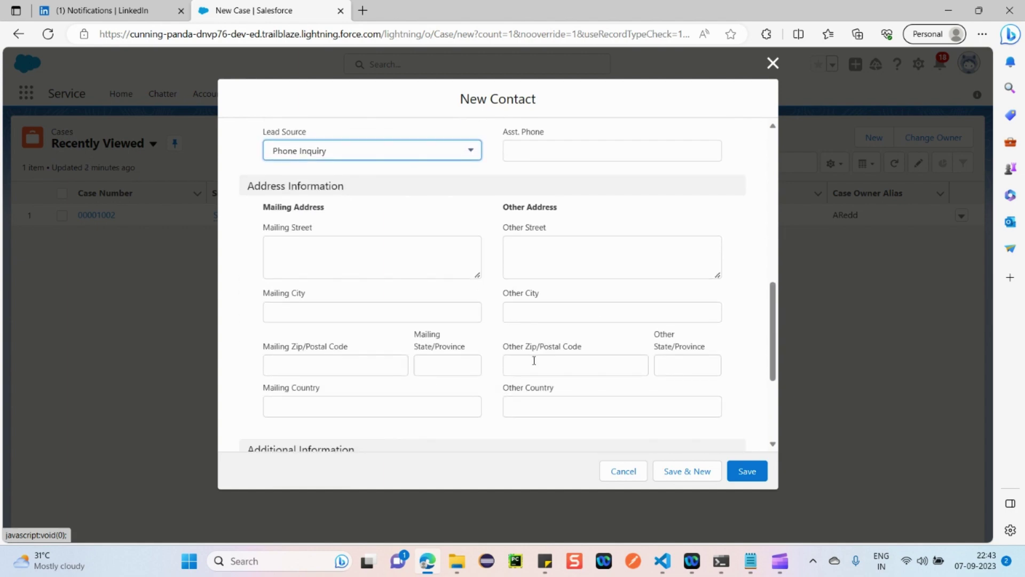
pyautogui.scroll(-3, 534, 360)
pyautogui.click(746, 471)
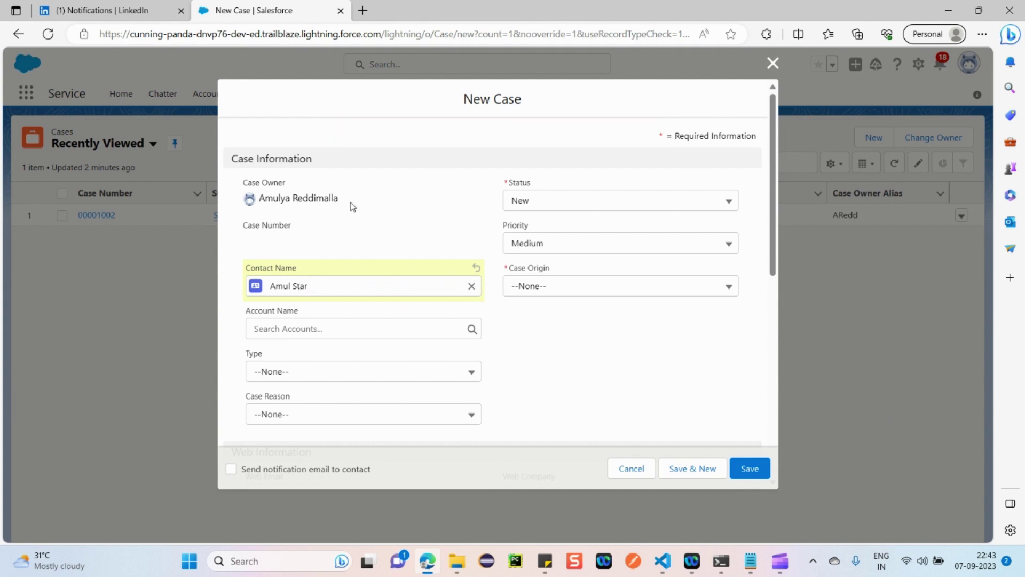
# Step: Choose Edge Communications from Recent Accounts as the case's Account Name
pyautogui.click(377, 328)
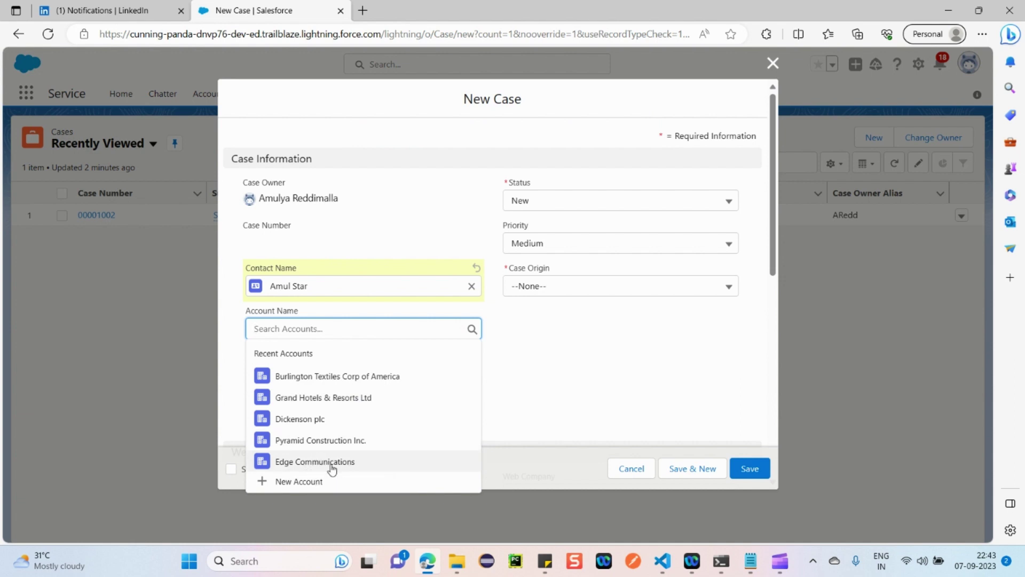
pyautogui.click(331, 462)
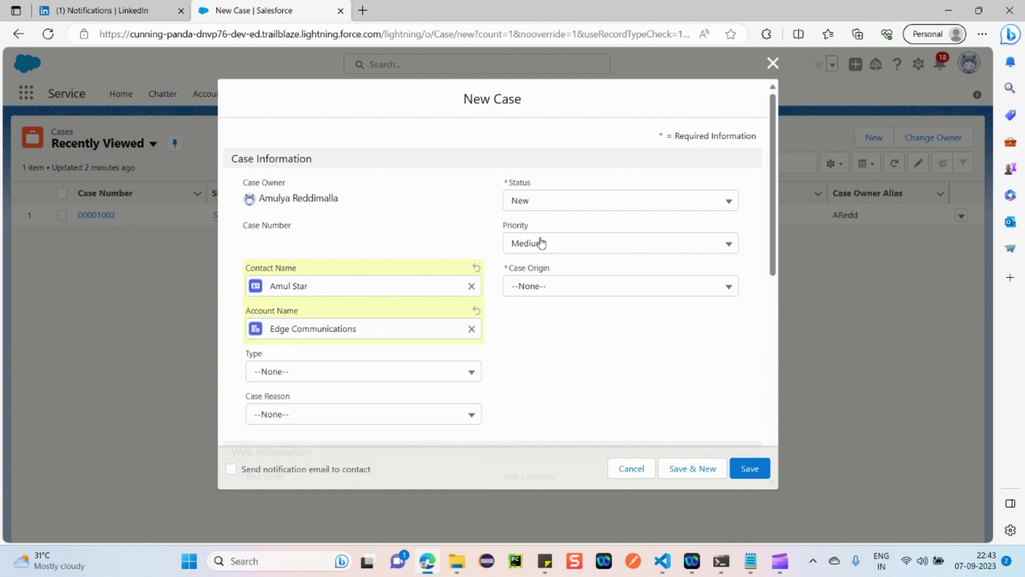
pyautogui.click(548, 207)
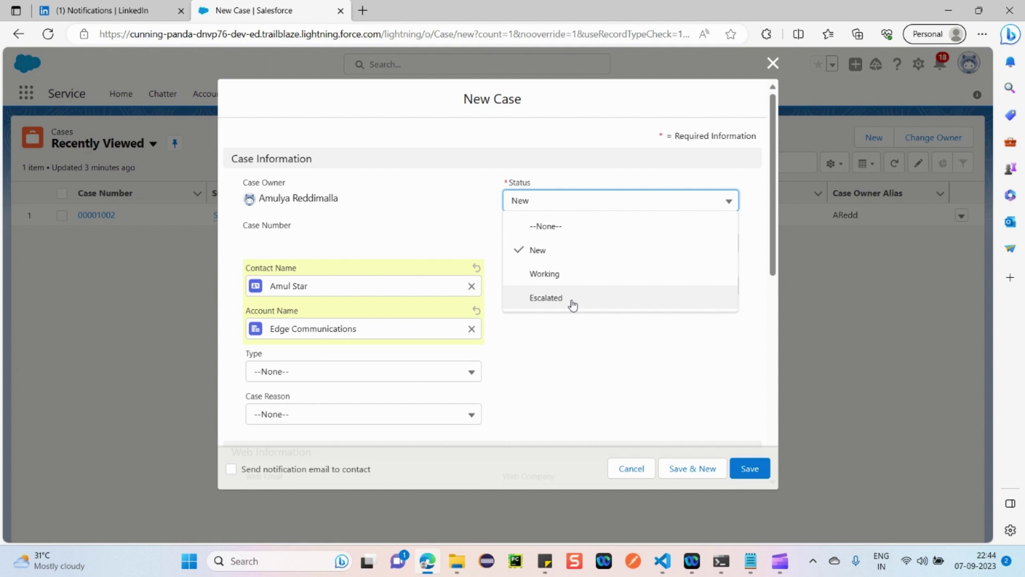
pyautogui.click(571, 251)
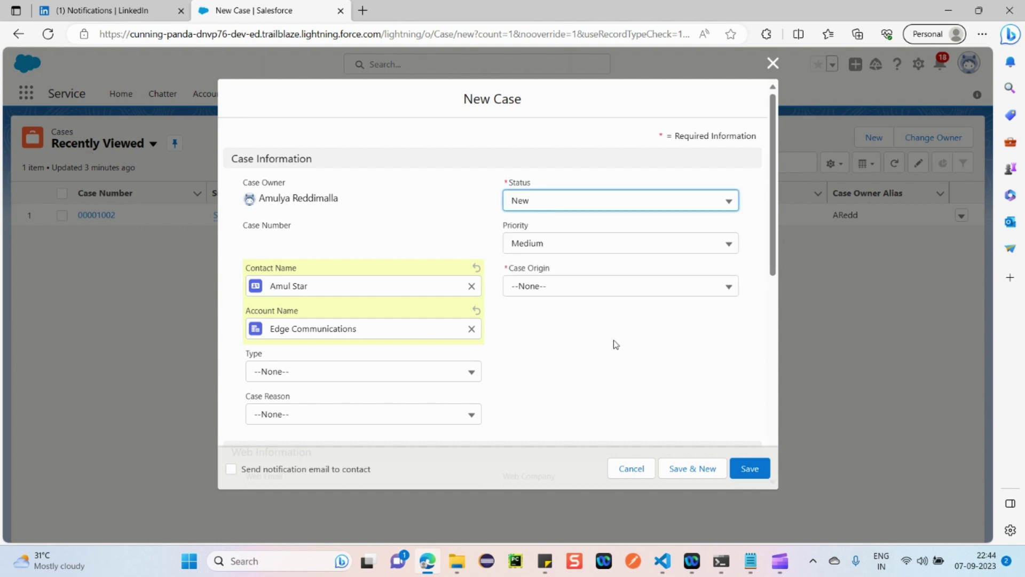
pyautogui.click(573, 245)
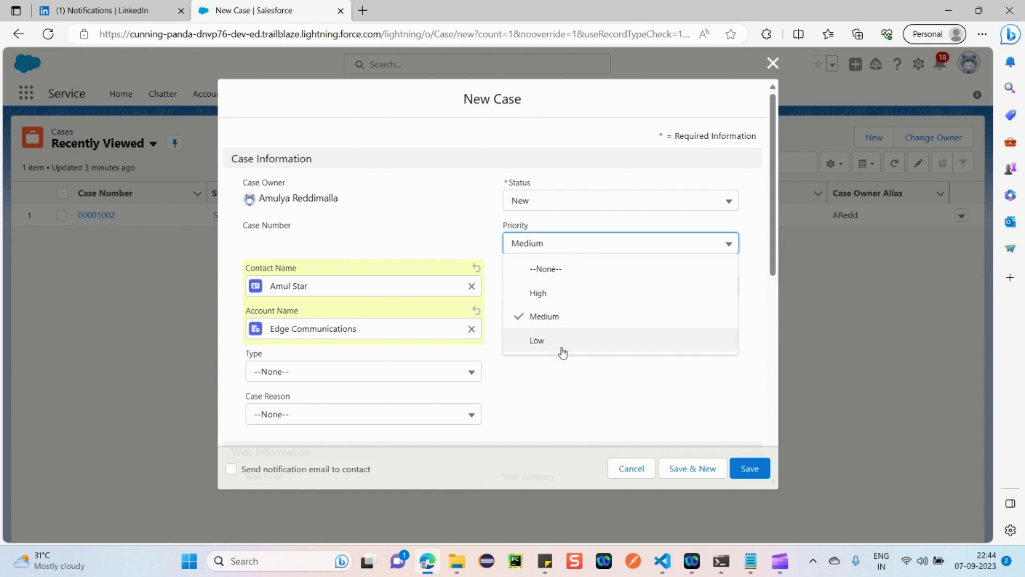
pyautogui.click(559, 316)
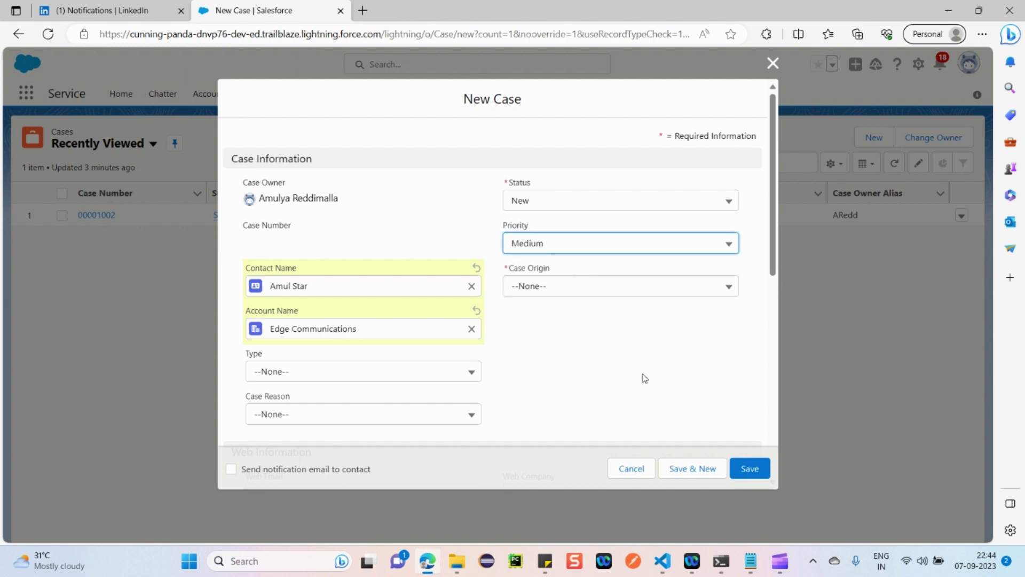
pyautogui.moveTo(558, 269); pyautogui.dragTo(504, 269)
pyautogui.click(586, 296)
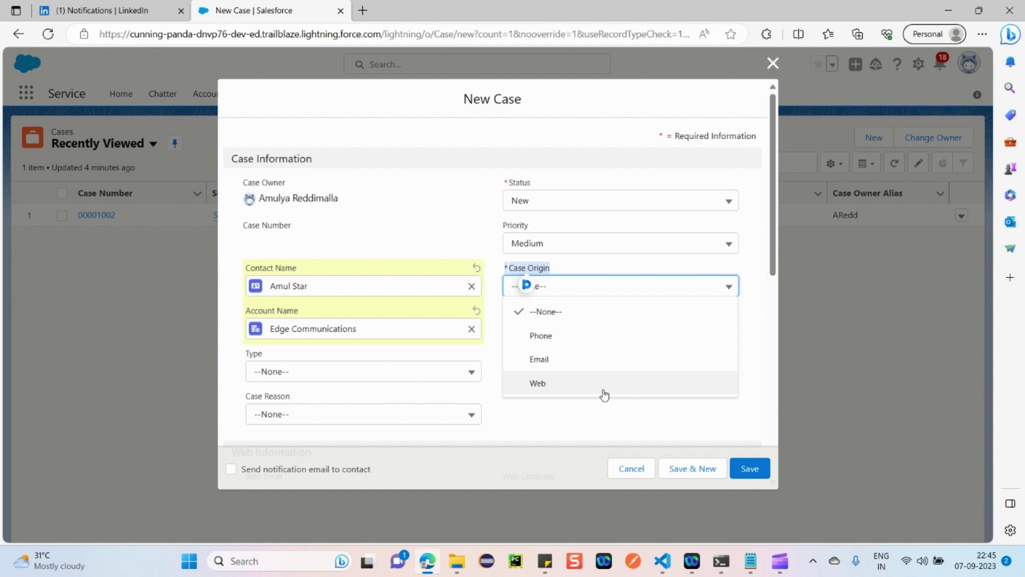
# Step: Set the case's Origin to Phone and its Type to Electronic
pyautogui.click(541, 336)
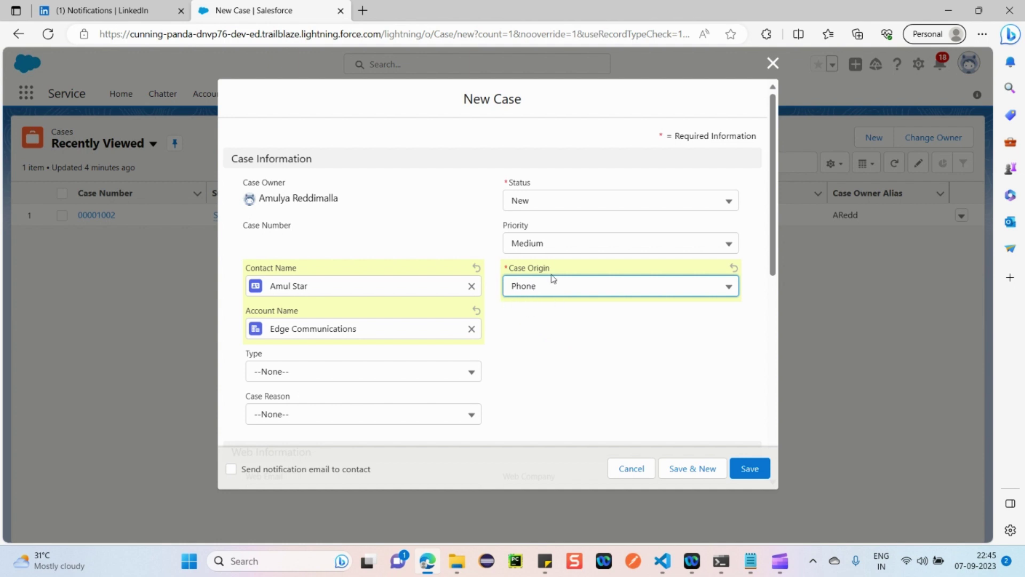
pyautogui.scroll(-2, 374, 380)
pyautogui.click(347, 251)
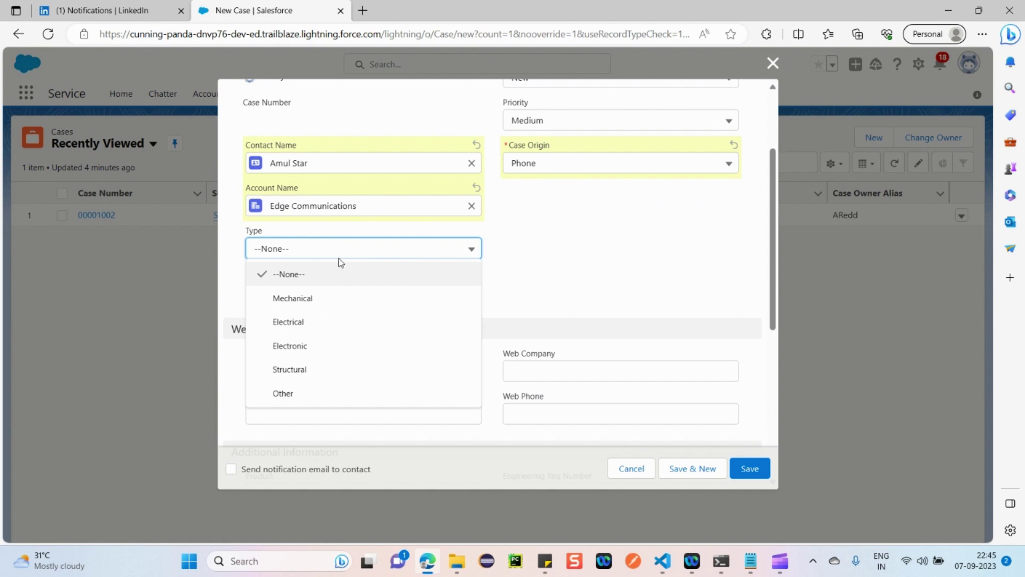
pyautogui.click(320, 349)
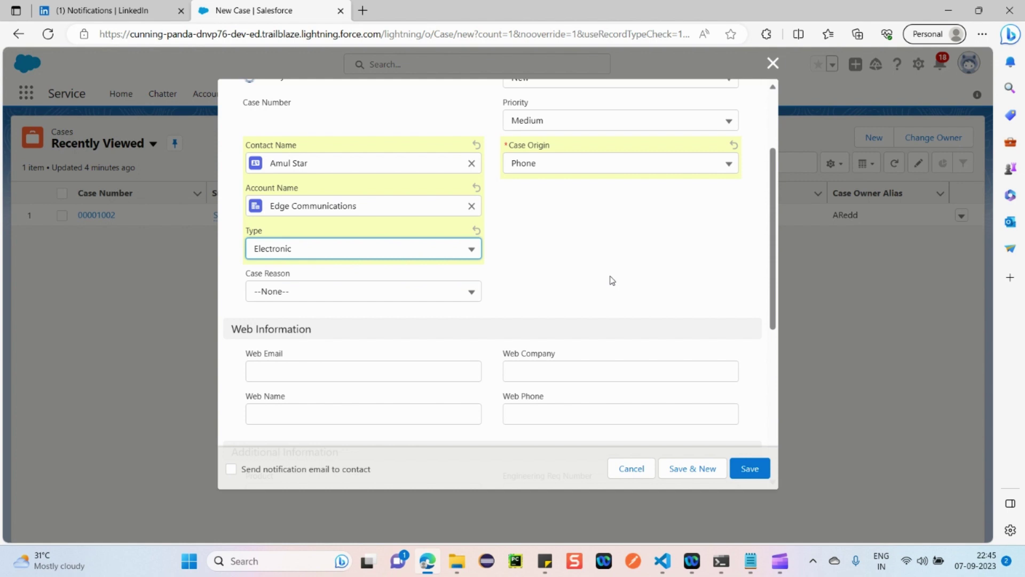
pyautogui.click(370, 255)
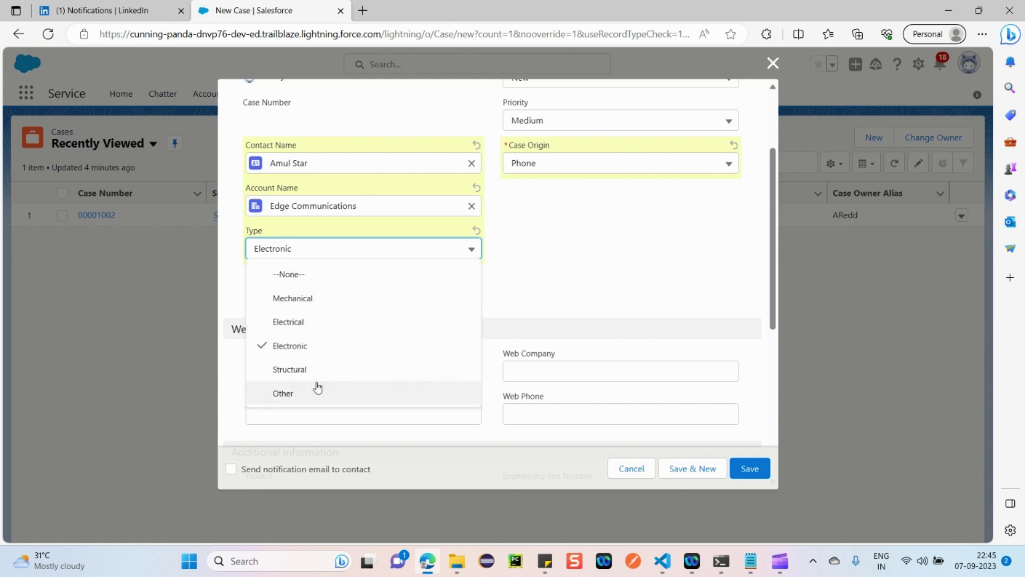
pyautogui.click(597, 247)
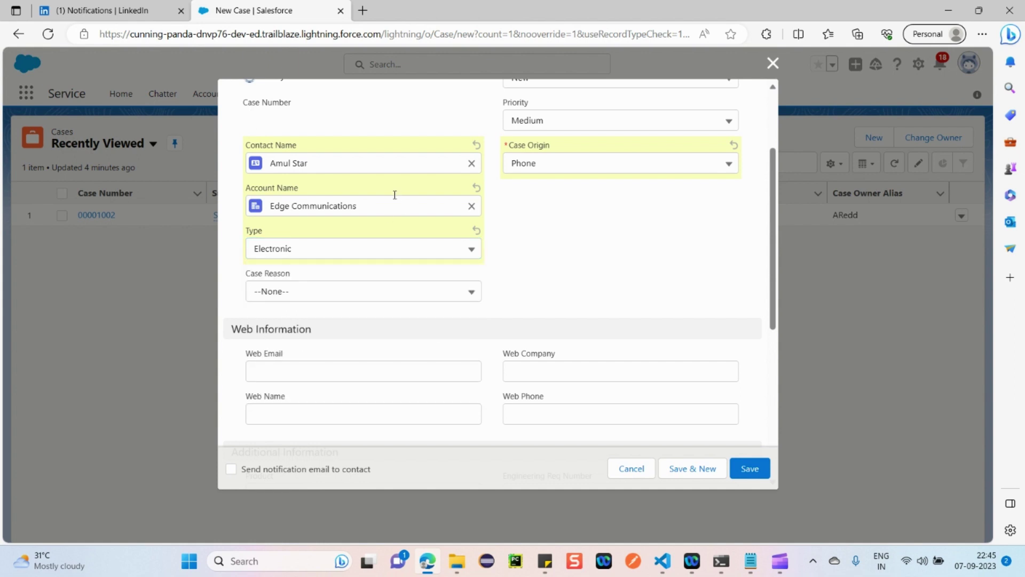
pyautogui.click(447, 252)
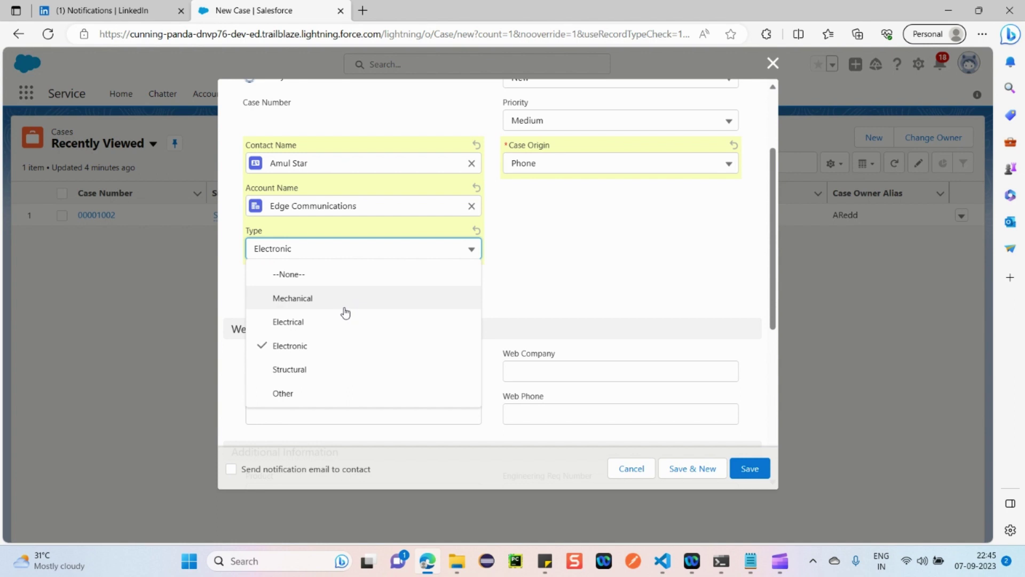
pyautogui.click(328, 347)
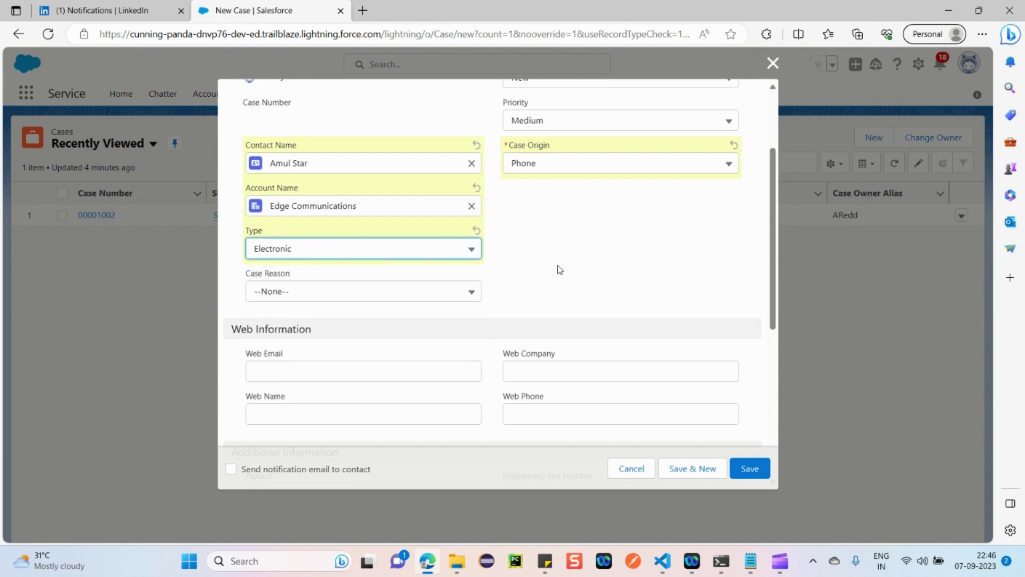
pyautogui.click(336, 295)
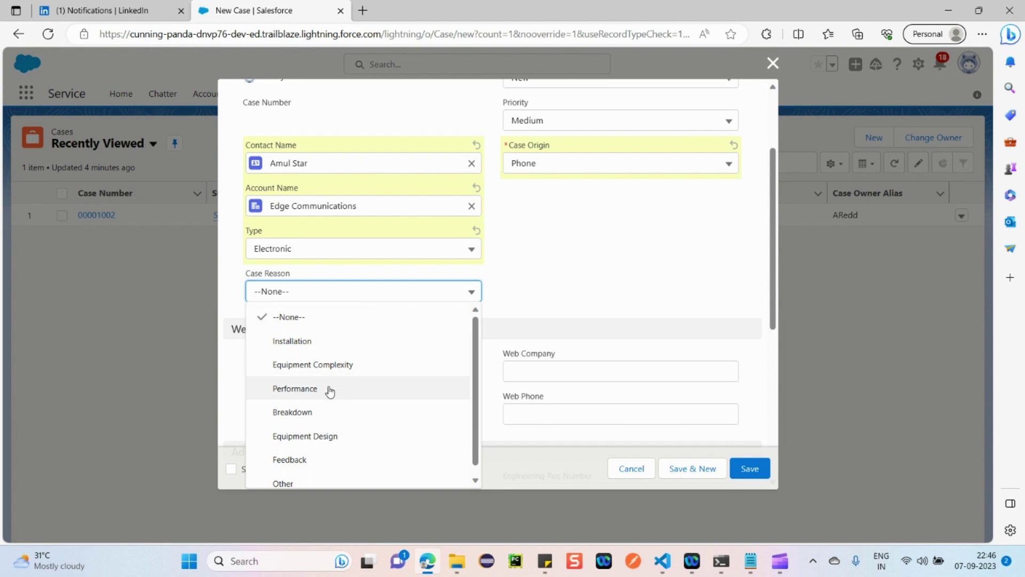
# Step: Choose Breakdown as the Case Reason and scroll back to the top of the form
pyautogui.click(307, 423)
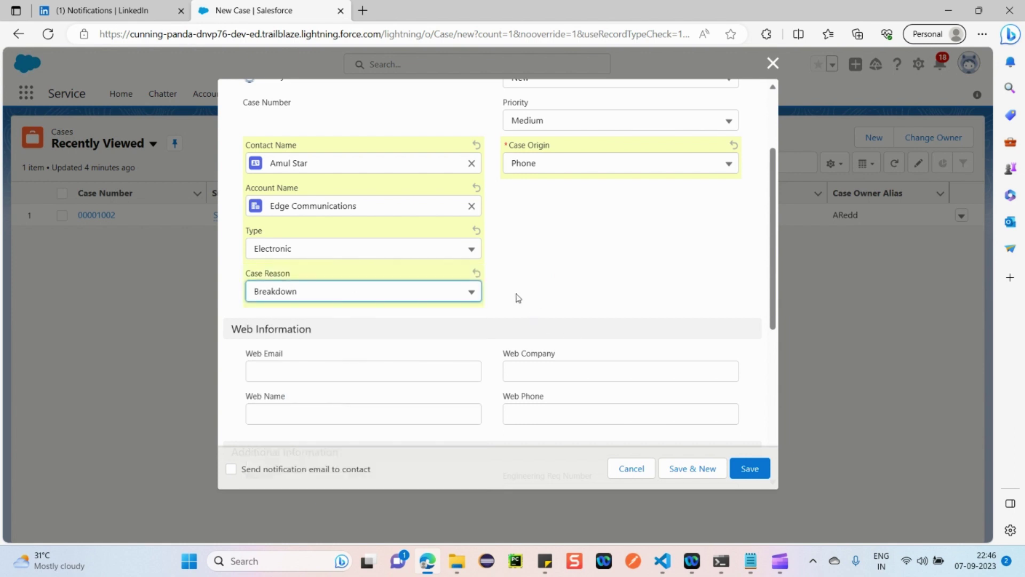
pyautogui.click(449, 297)
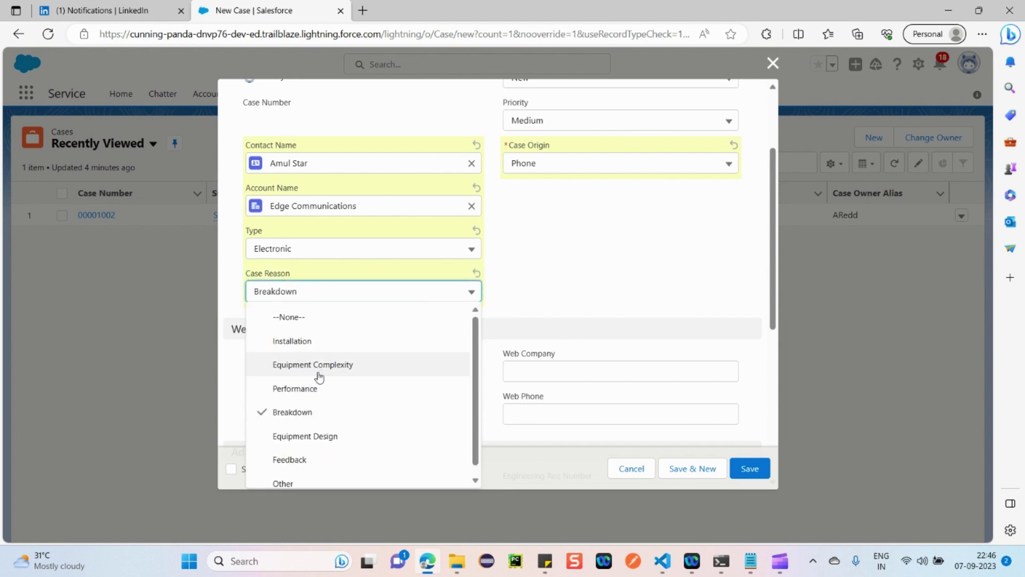
pyautogui.click(303, 415)
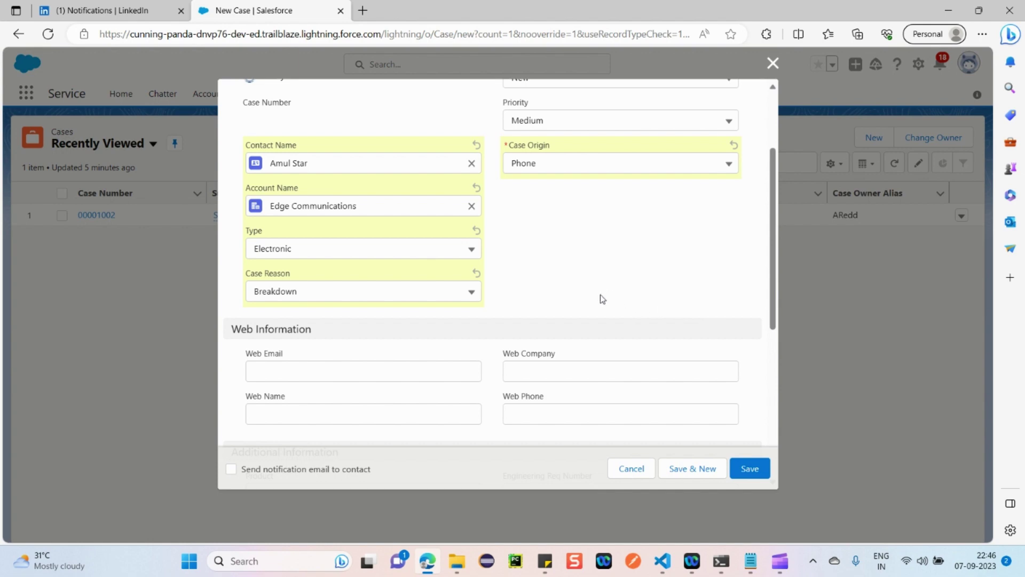
pyautogui.scroll(3, 597, 297)
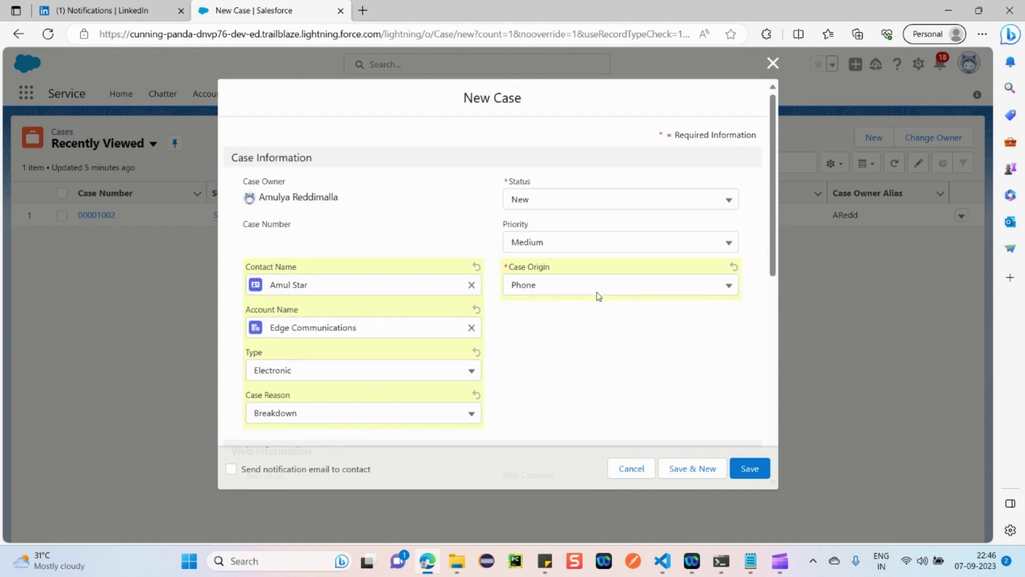
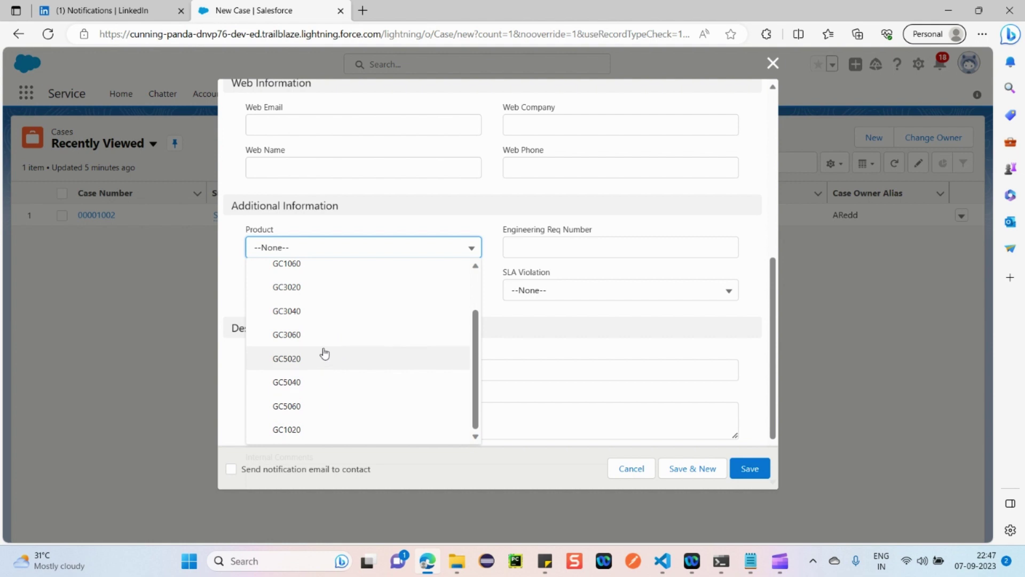
# Step: Choose GC5020 as the case Product and set SLA Violation to Yes
pyautogui.click(322, 356)
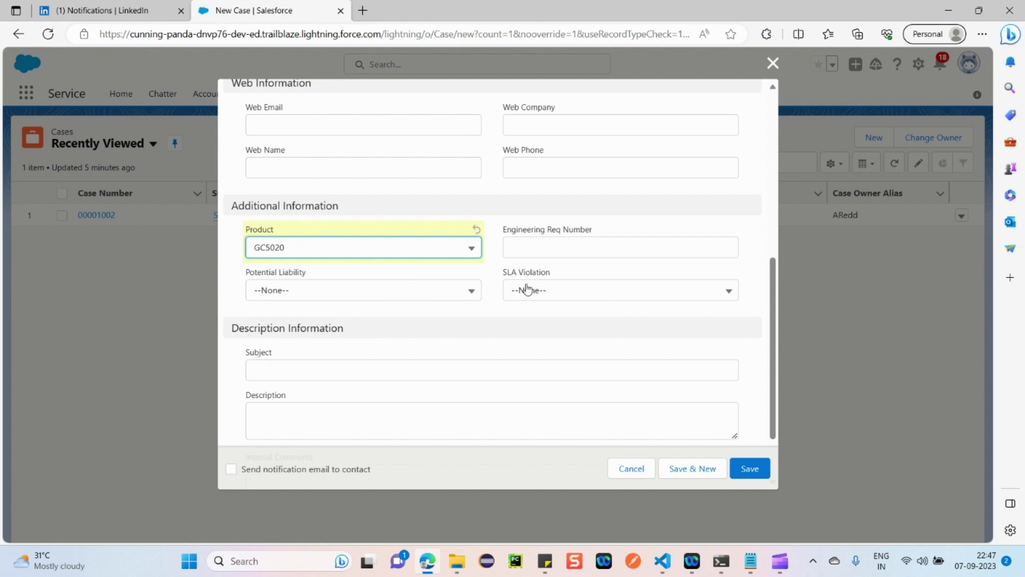
pyautogui.click(551, 293)
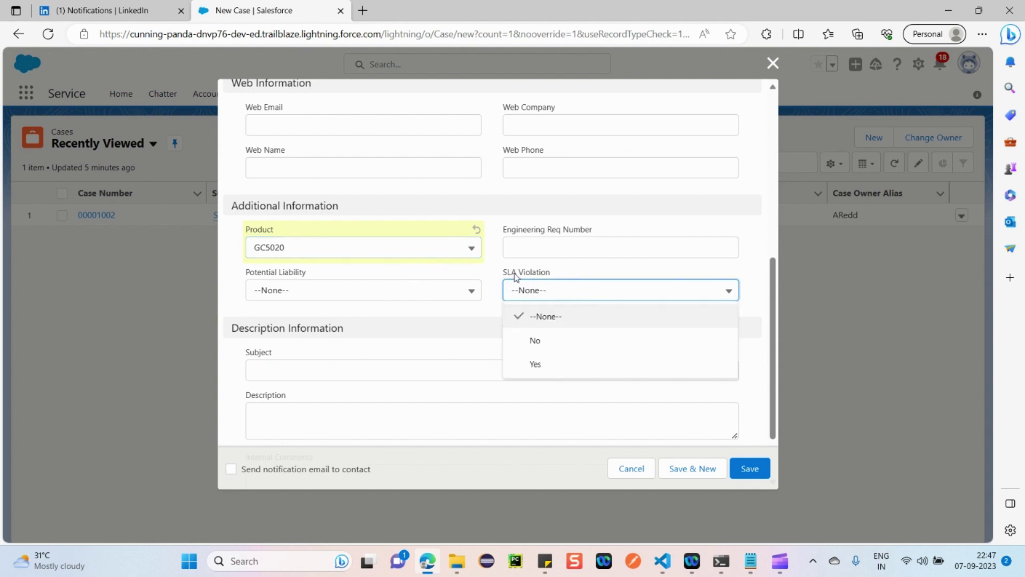
pyautogui.click(488, 274)
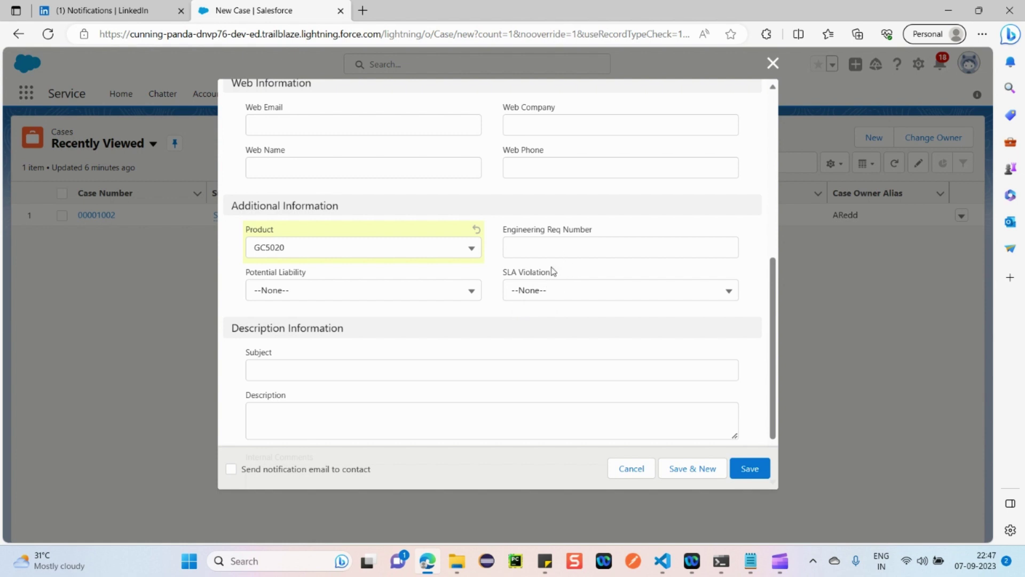
pyautogui.click(561, 295)
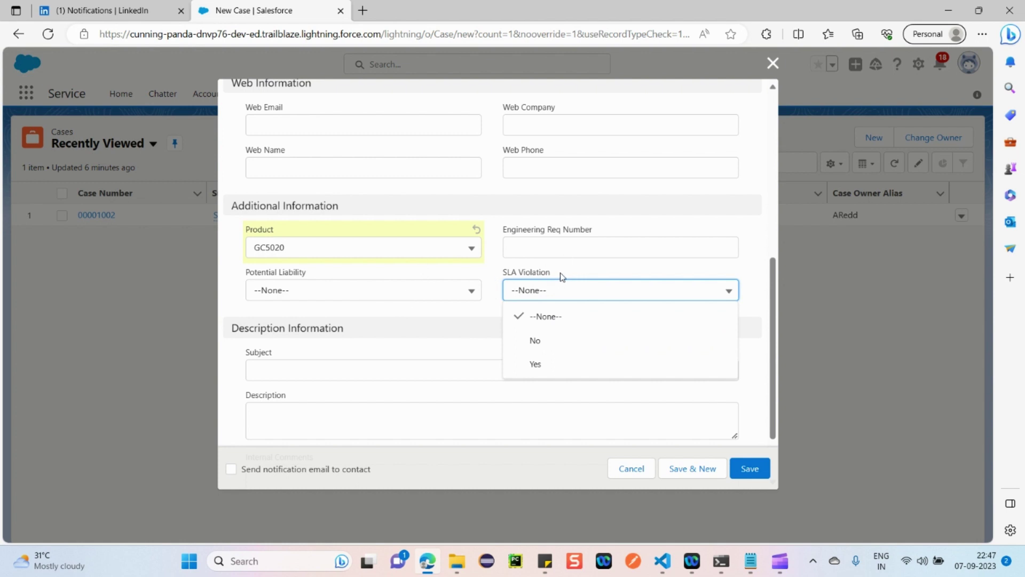
pyautogui.click(545, 343)
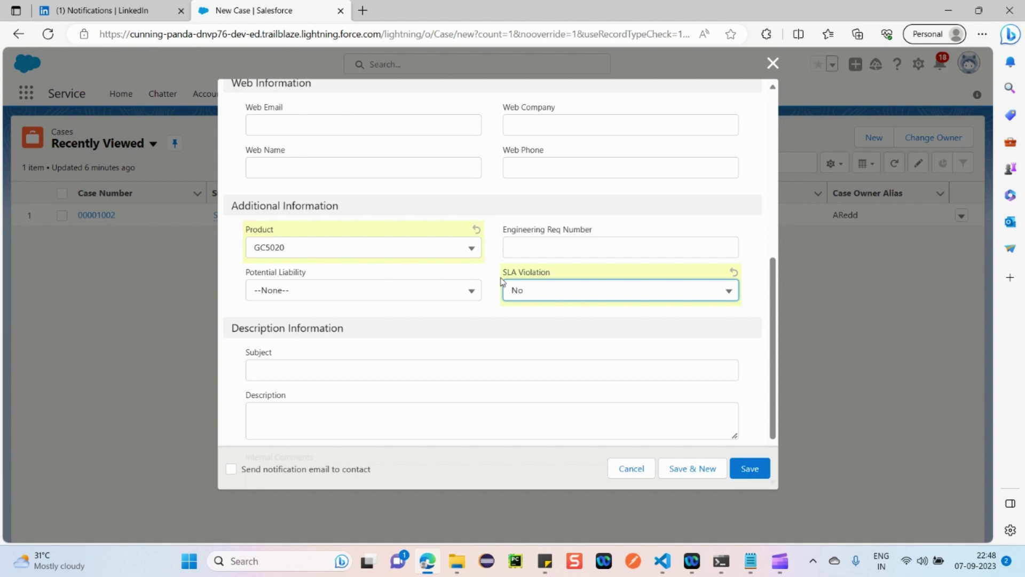
pyautogui.click(581, 289)
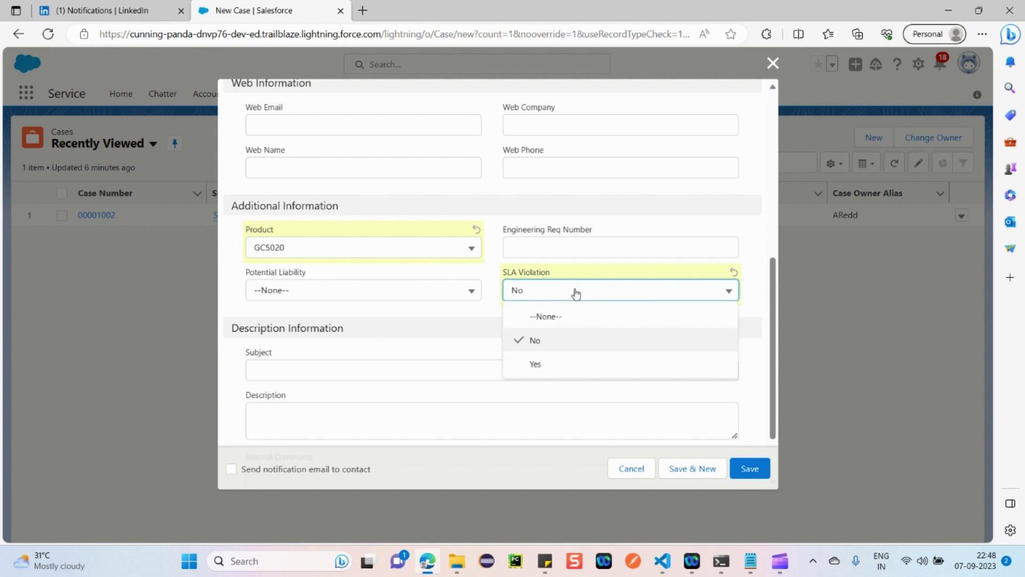
pyautogui.click(568, 363)
pyautogui.click(722, 308)
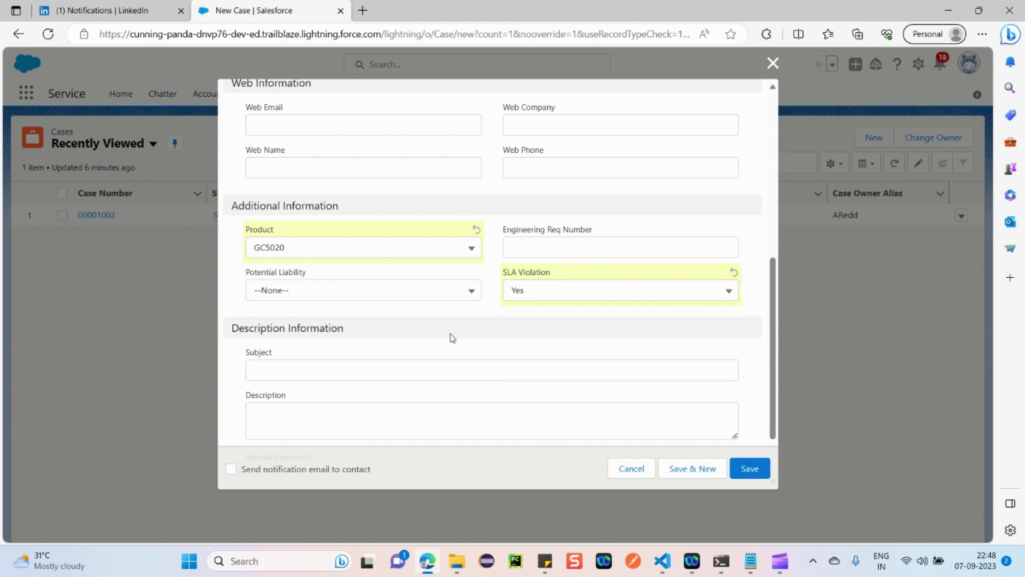
pyautogui.scroll(-2, 419, 325)
pyautogui.click(324, 306)
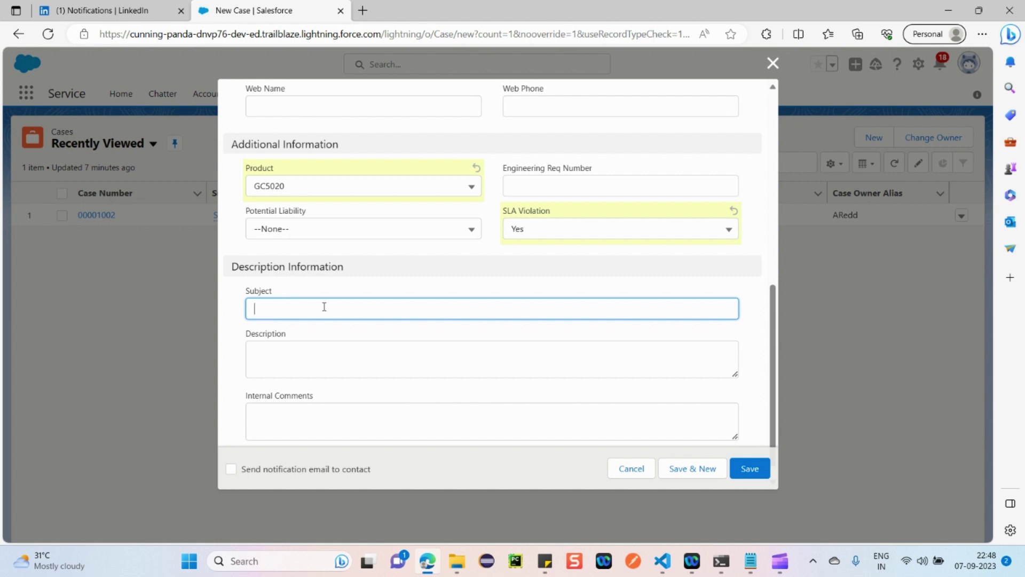
# Step: Enter the subject 'Electronic Breakdown within 6 months' and save the case as 00001026
pyautogui.write('Electronic Breakdown within 6 m')
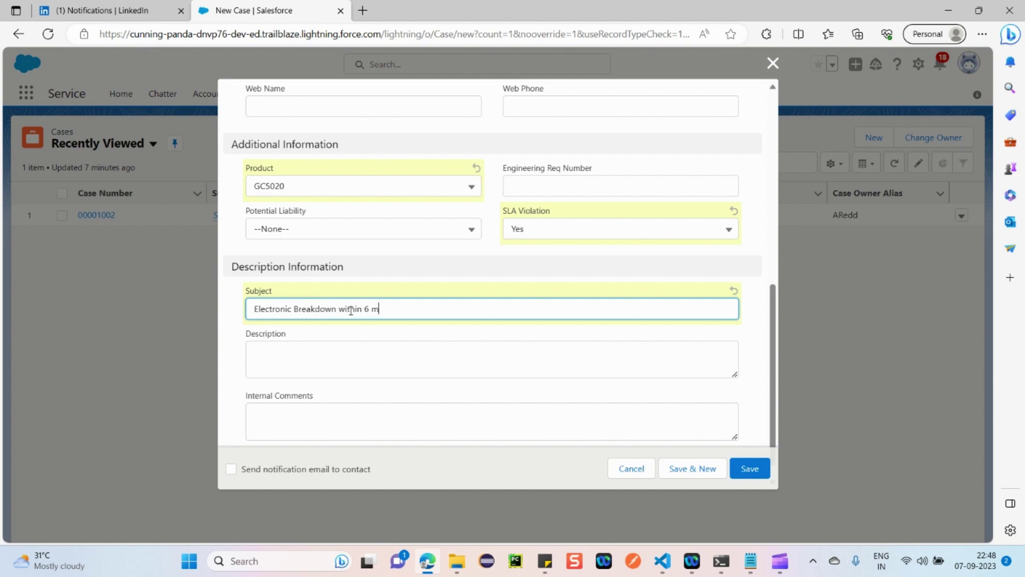
pyautogui.click(350, 365)
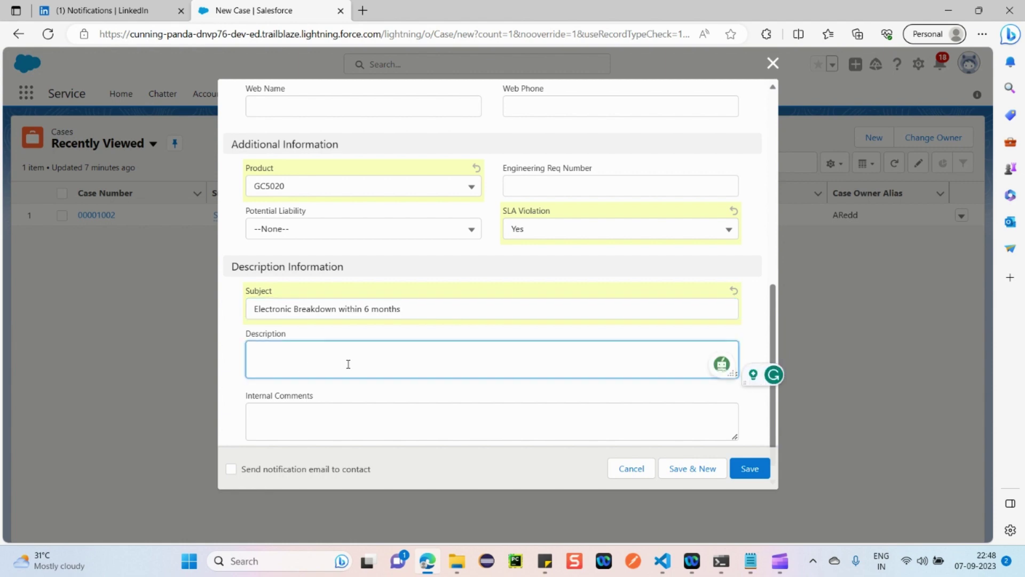
pyautogui.scroll(-1, 456, 378)
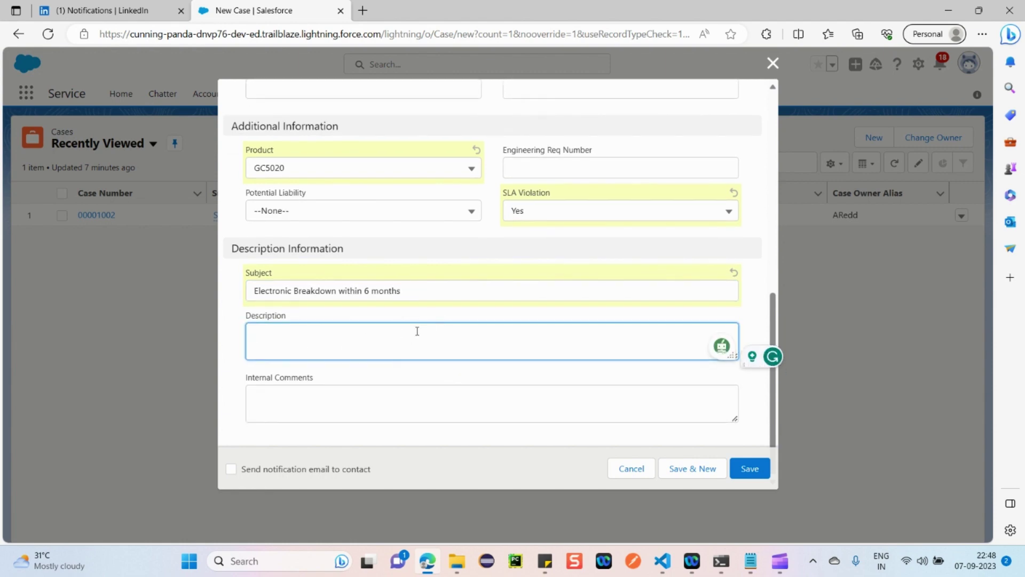
pyautogui.click(331, 401)
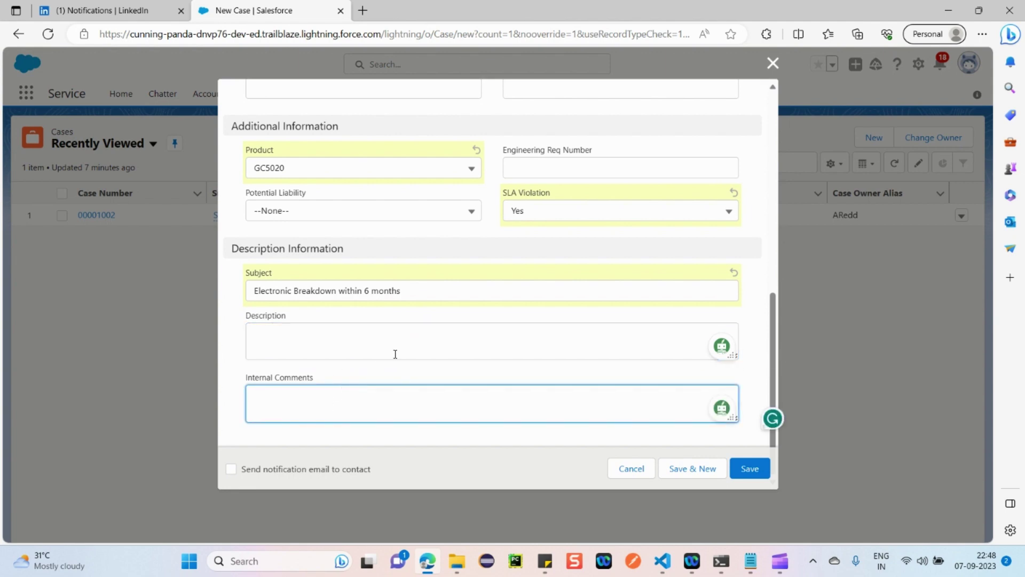
pyautogui.click(749, 470)
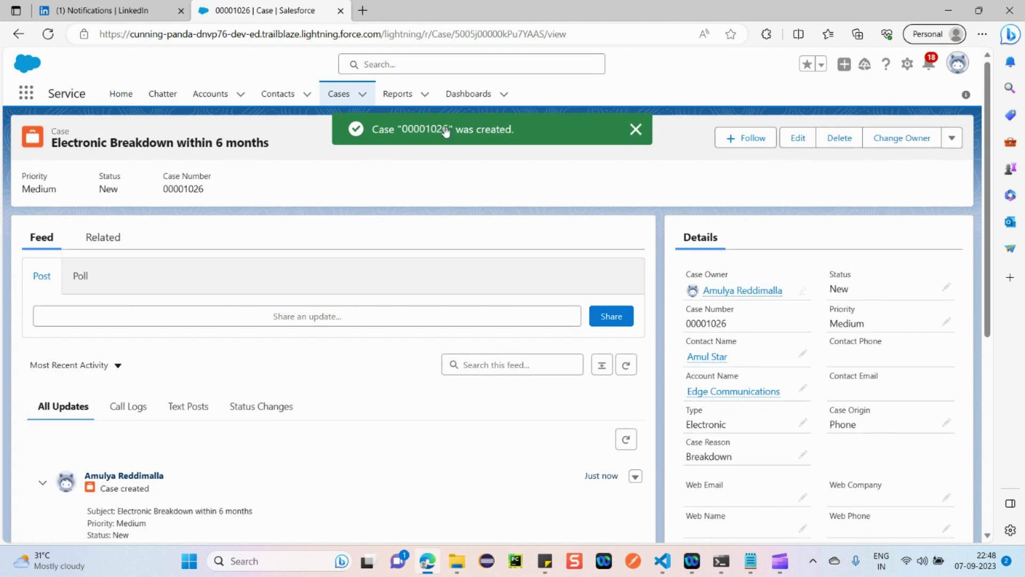
# Step: Dismiss the case-created notice and review case 00001026's header and its case-created feed entry
pyautogui.click(625, 131)
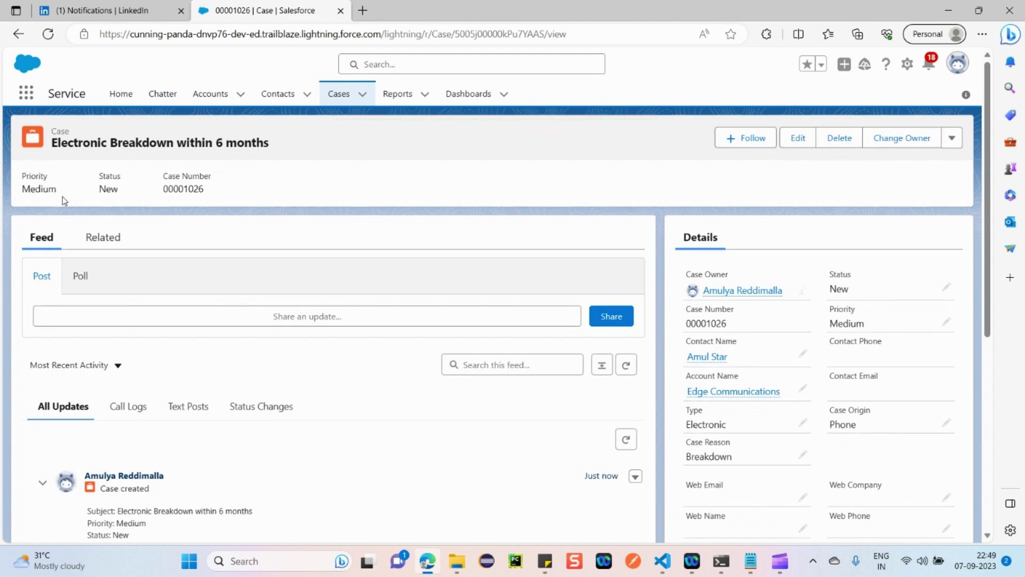
pyautogui.moveTo(65, 196); pyautogui.dragTo(32, 171)
pyautogui.keyDown('shift'); pyautogui.click(338, 164); pyautogui.keyUp('shift')
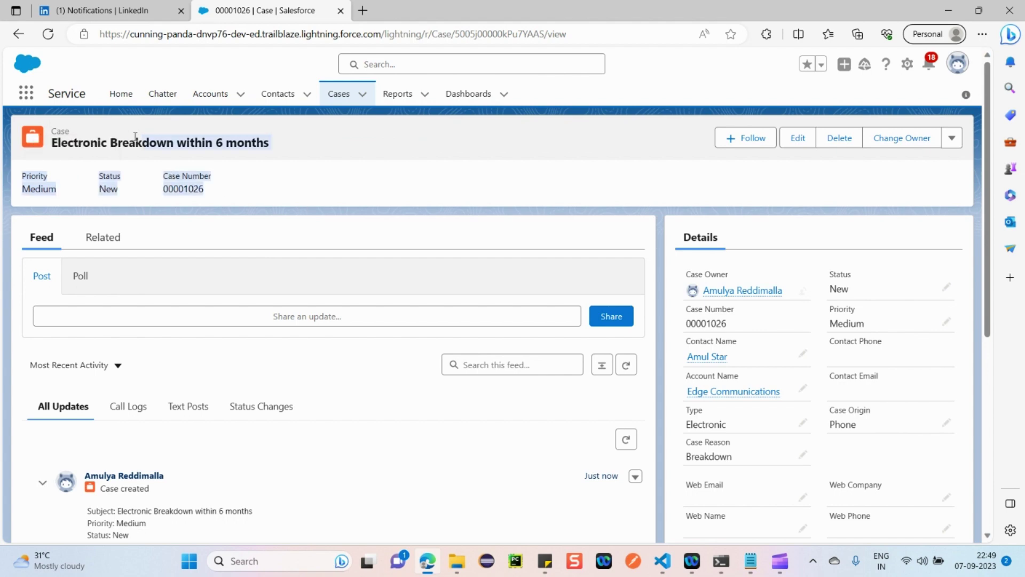
pyautogui.click(342, 161)
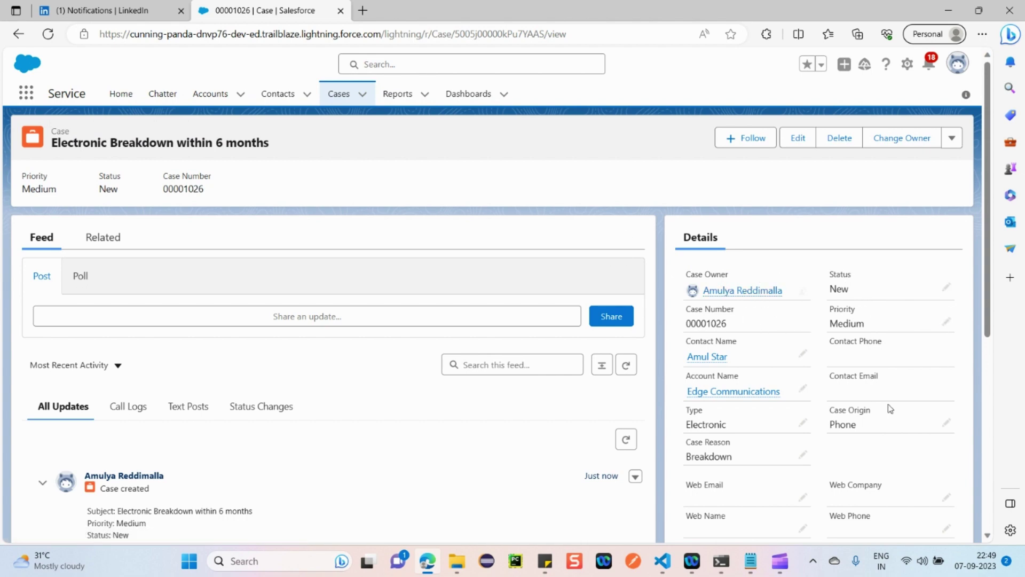
pyautogui.scroll(-5, 890, 409)
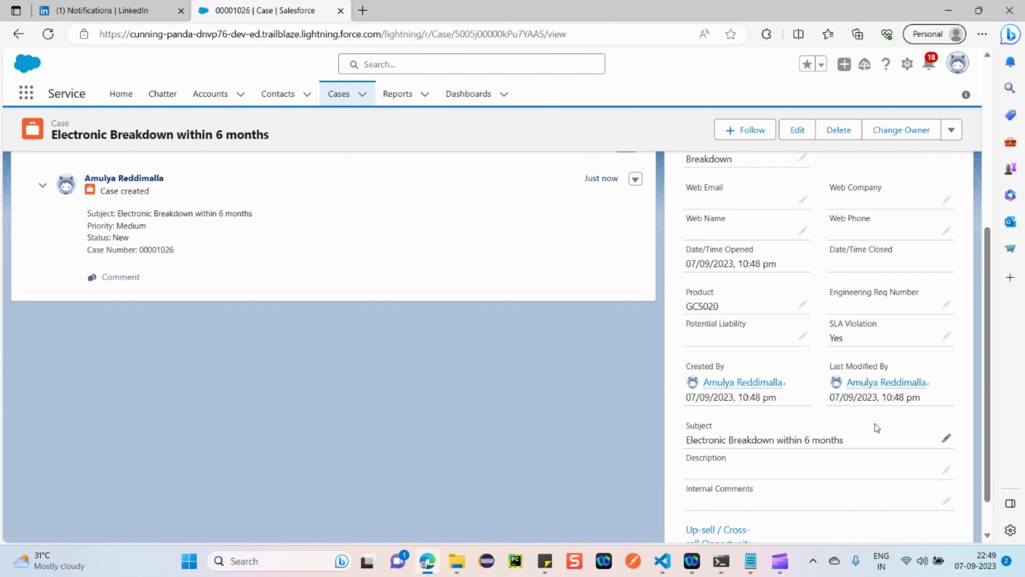
pyautogui.scroll(6, 870, 435)
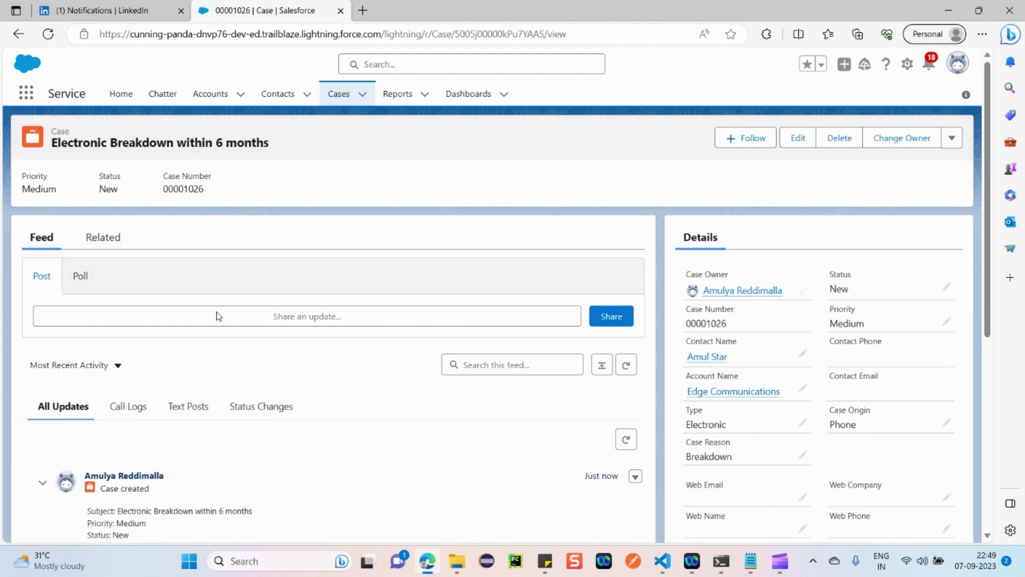
pyautogui.scroll(-3, 55, 251)
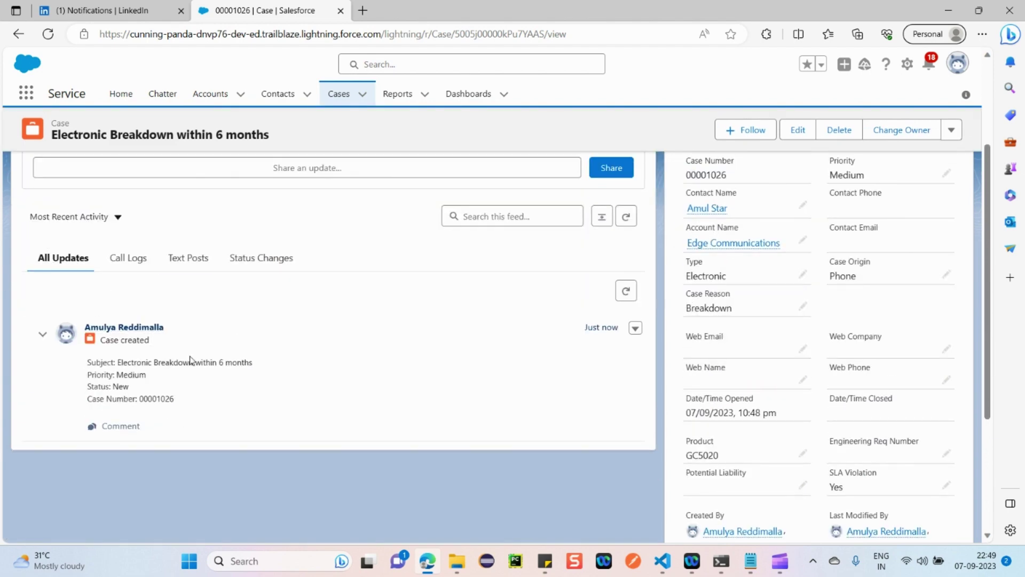
pyautogui.moveTo(176, 412); pyautogui.dragTo(85, 325)
pyautogui.click(279, 403)
pyautogui.scroll(3, 389, 448)
# Step: Change the case Status from New to Working and save
pyautogui.click(945, 293)
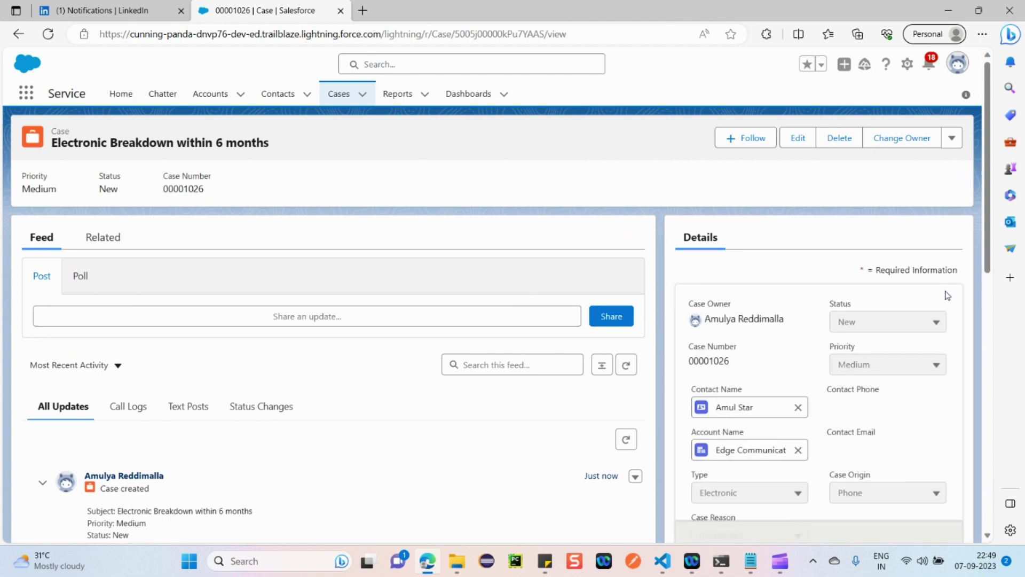
pyautogui.click(902, 322)
pyautogui.click(886, 395)
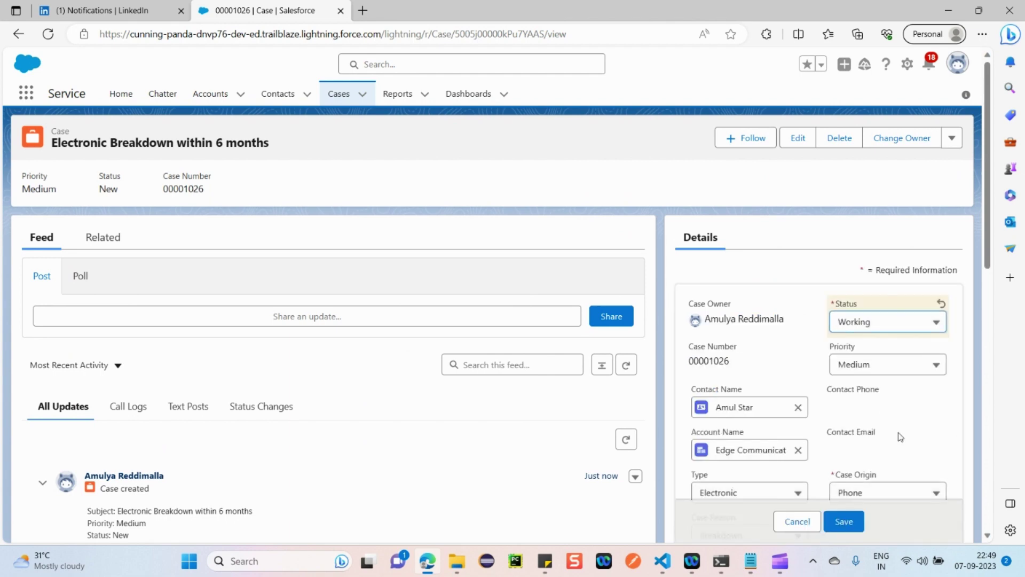
pyautogui.click(844, 529)
# Step: Filter the case feed to show only call log activity
pyautogui.scroll(-2, 214, 422)
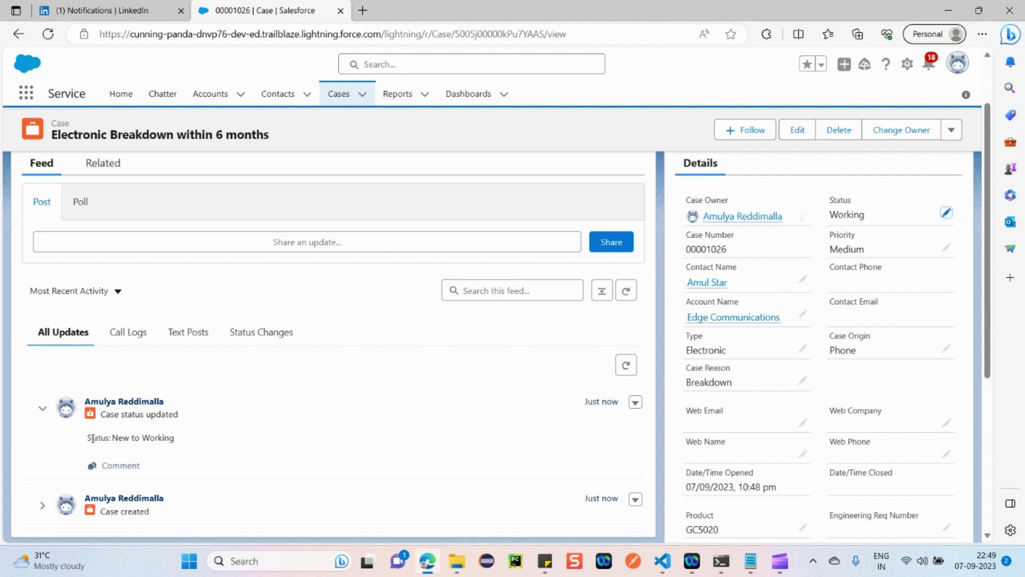
pyautogui.moveTo(93, 438); pyautogui.dragTo(213, 440)
pyautogui.scroll(-3, 109, 301)
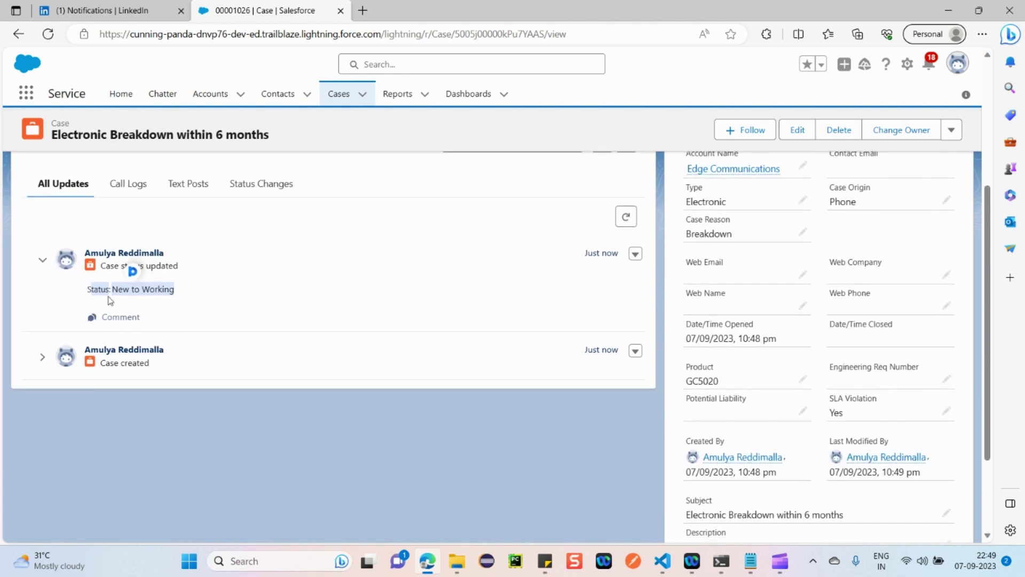
pyautogui.scroll(3, 255, 339)
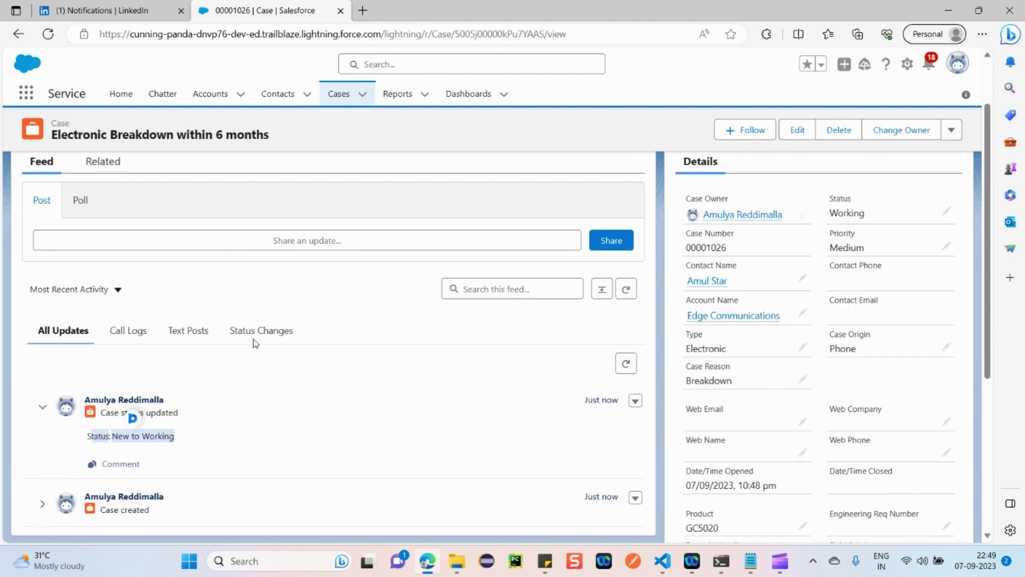
pyautogui.click(123, 338)
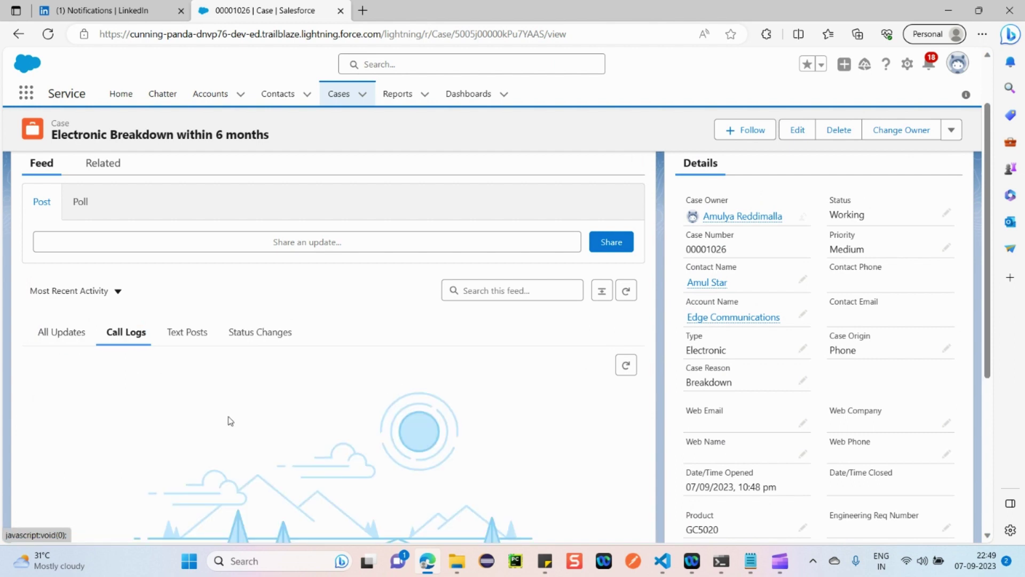
pyautogui.scroll(2, 230, 421)
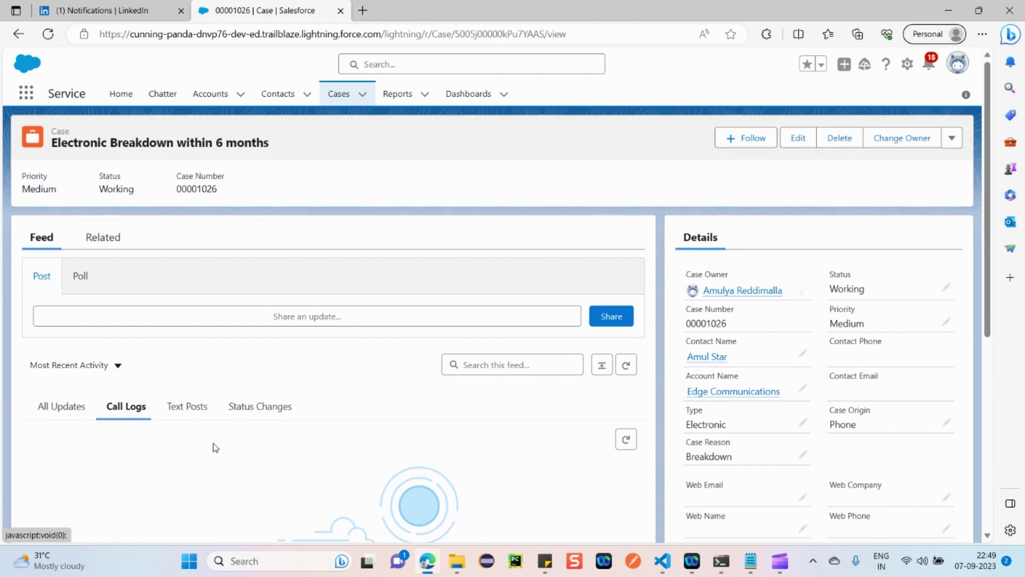
# Step: Filter the feed to text posts, then status changes, and review the New to Working entry
pyautogui.click(187, 407)
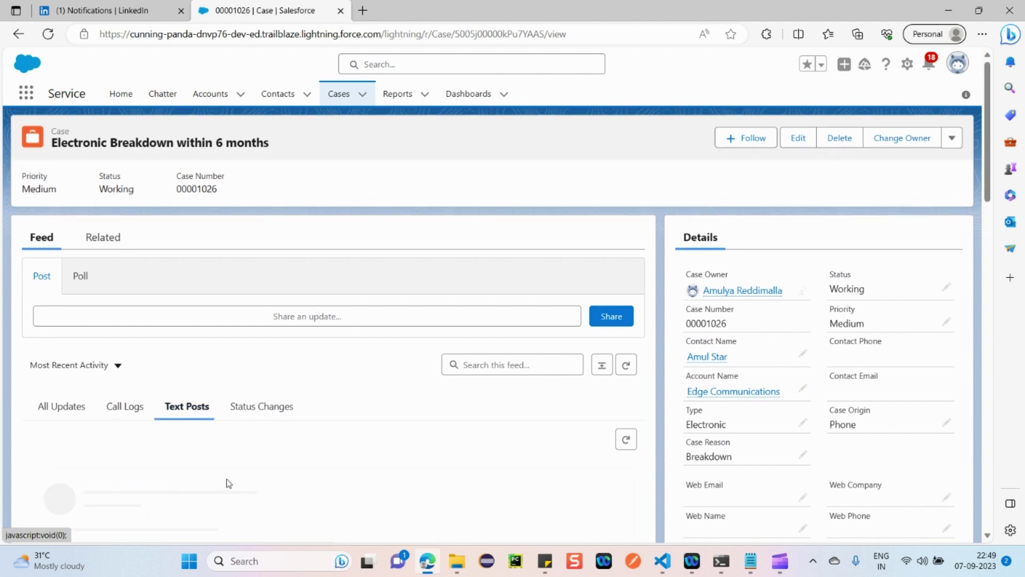
pyautogui.click(275, 417)
pyautogui.scroll(-3, 294, 465)
pyautogui.moveTo(199, 382); pyautogui.dragTo(63, 370)
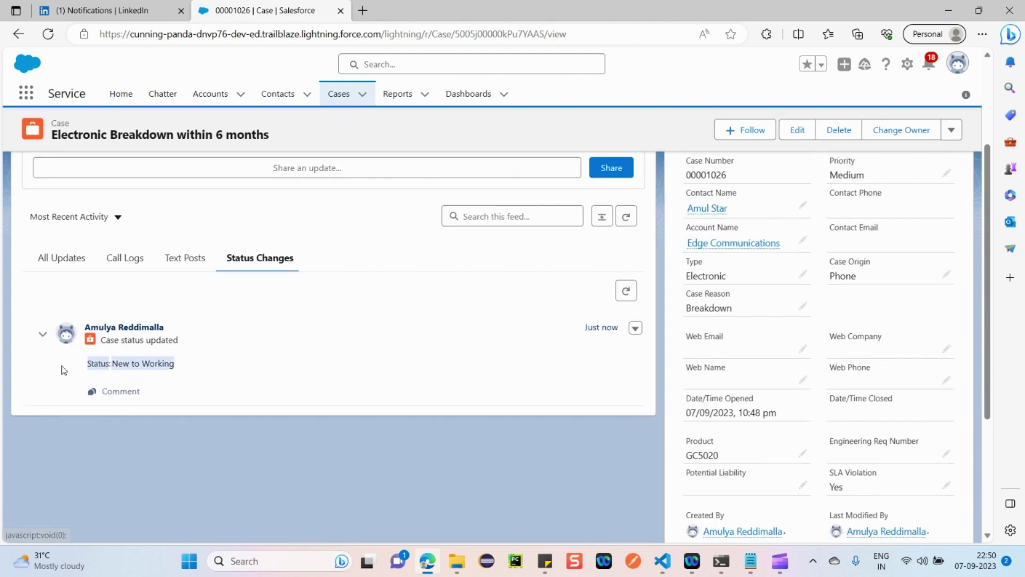
pyautogui.click(213, 380)
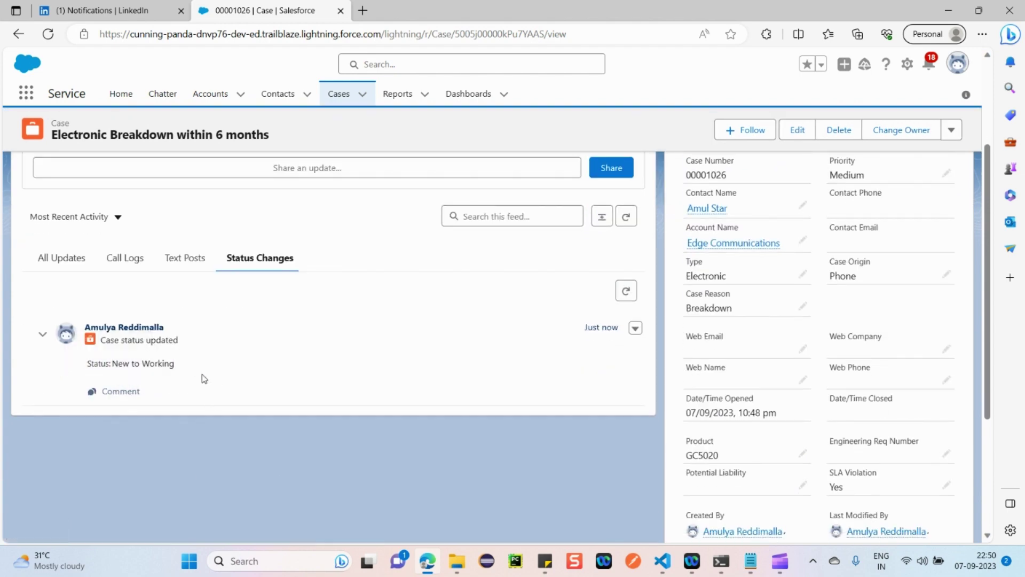
pyautogui.moveTo(111, 363); pyautogui.dragTo(192, 370)
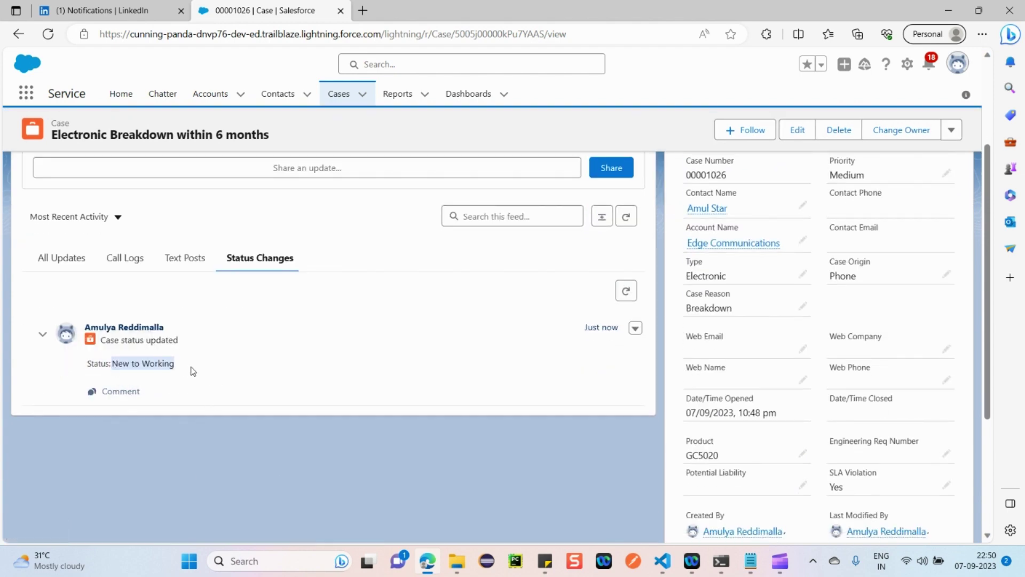
pyautogui.click(404, 392)
pyautogui.scroll(3, 405, 391)
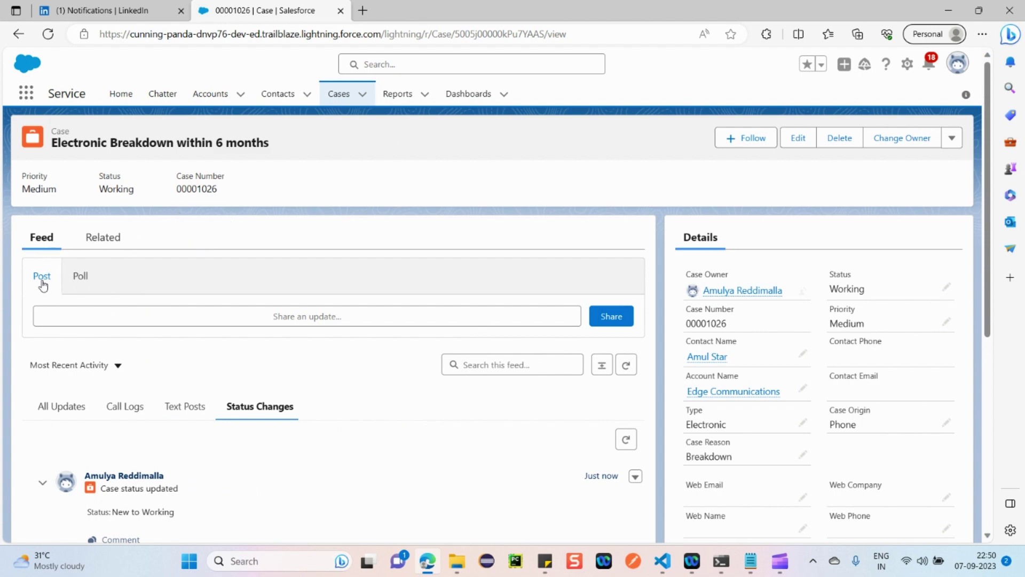
# Step: Try the Post and Poll publishers, then browse the Related lists: Case Comments, Attachments, Case History
pyautogui.click(130, 318)
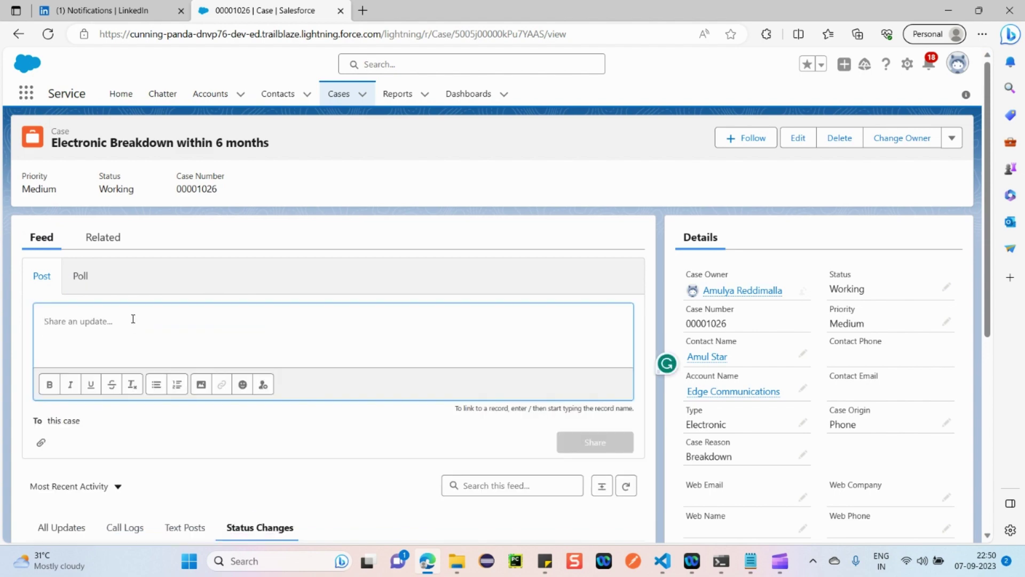
pyautogui.click(80, 276)
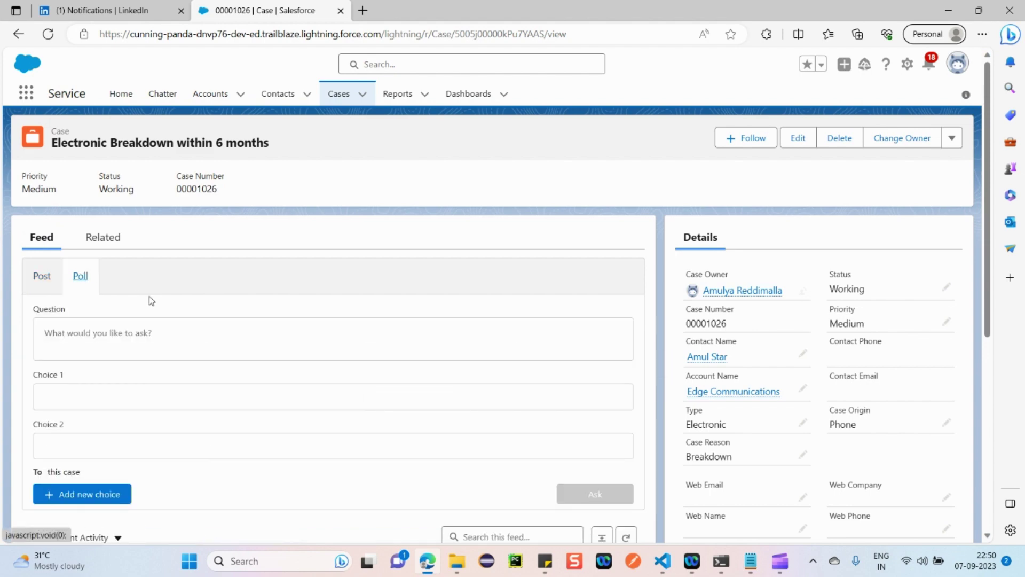
pyautogui.click(106, 237)
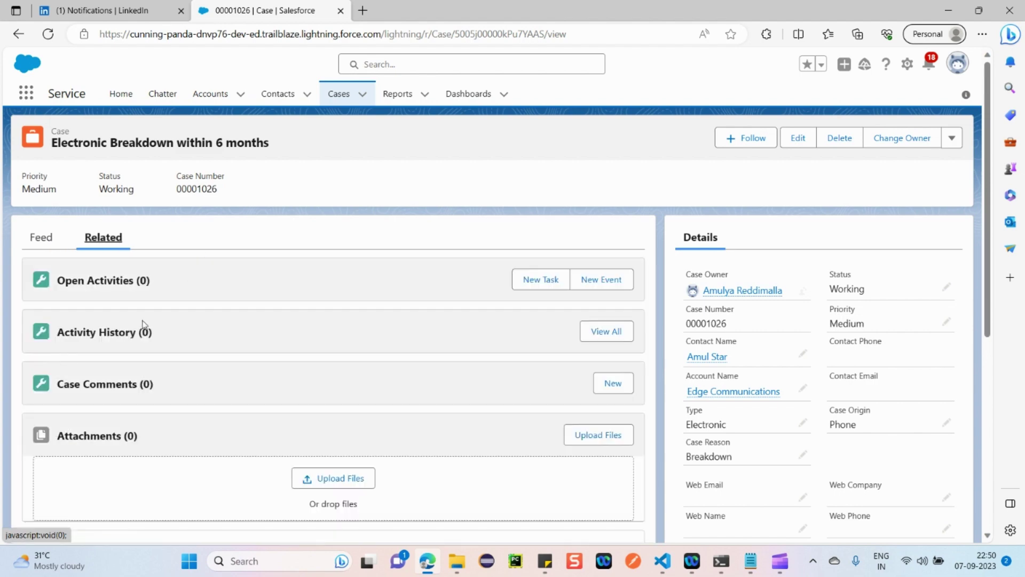
pyautogui.scroll(-2, 163, 432)
pyautogui.scroll(-4, 165, 434)
pyautogui.scroll(6, 164, 430)
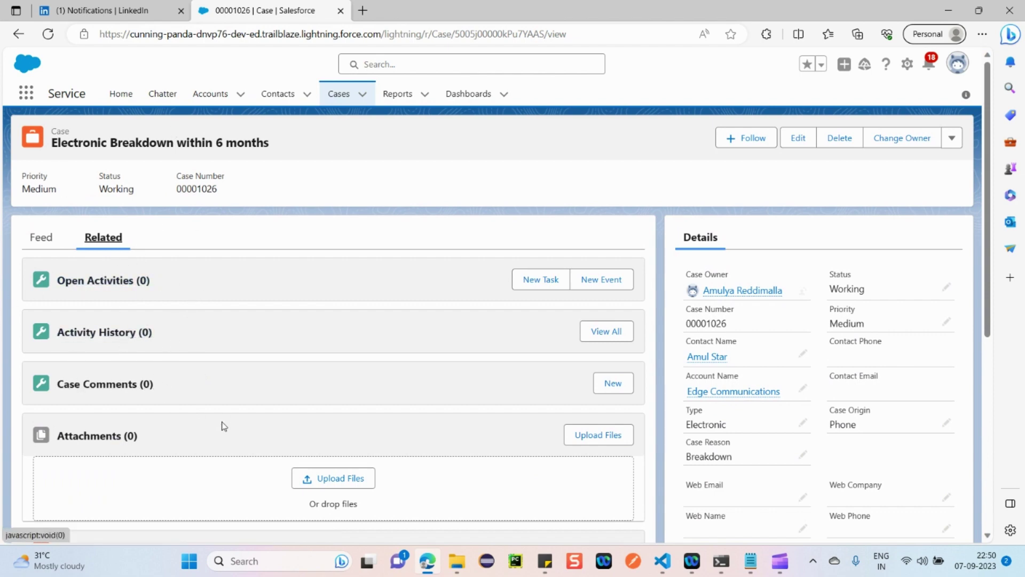
pyautogui.scroll(-2, 216, 420)
pyautogui.scroll(1, 215, 420)
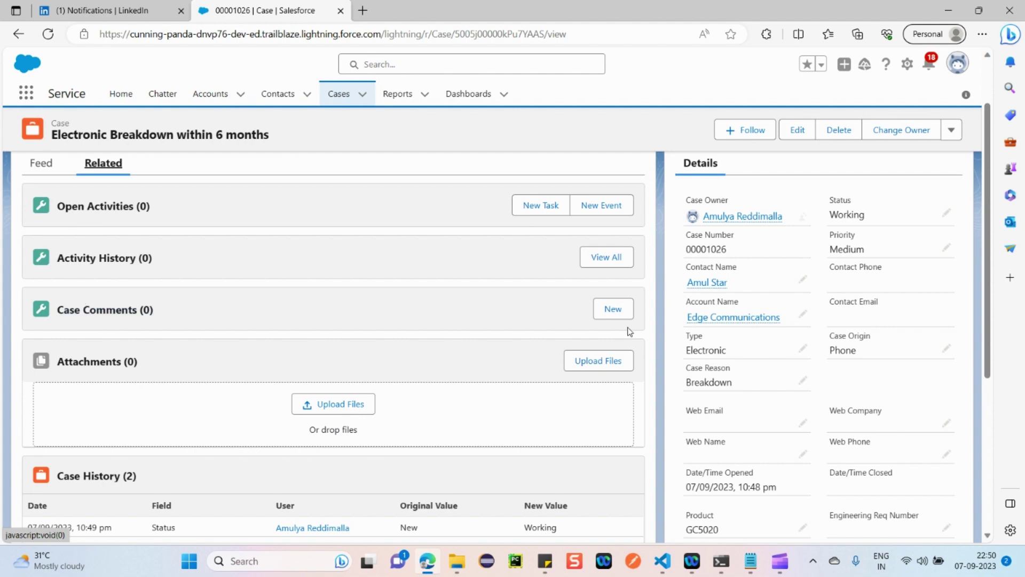
# Step: Add a case comment stating it's assigned to the respective owner and will be resolved within 48 hours
pyautogui.click(619, 312)
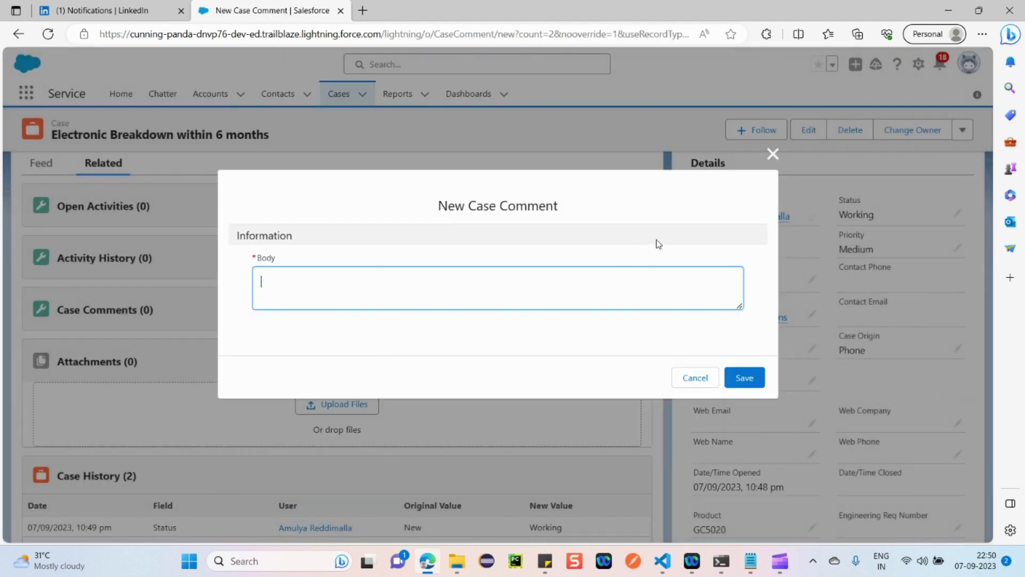
pyautogui.write('T')
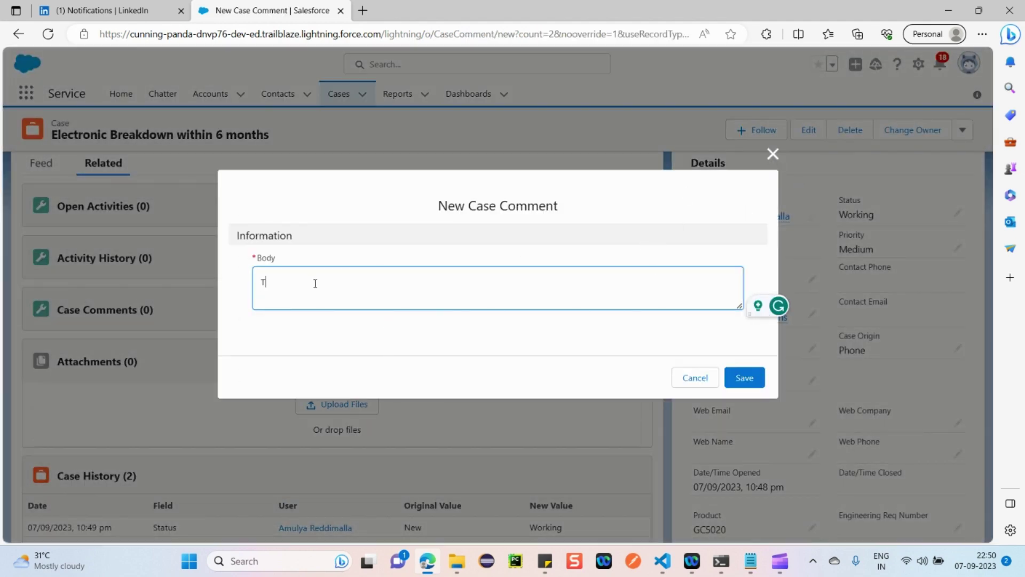
pyautogui.write('his particular')
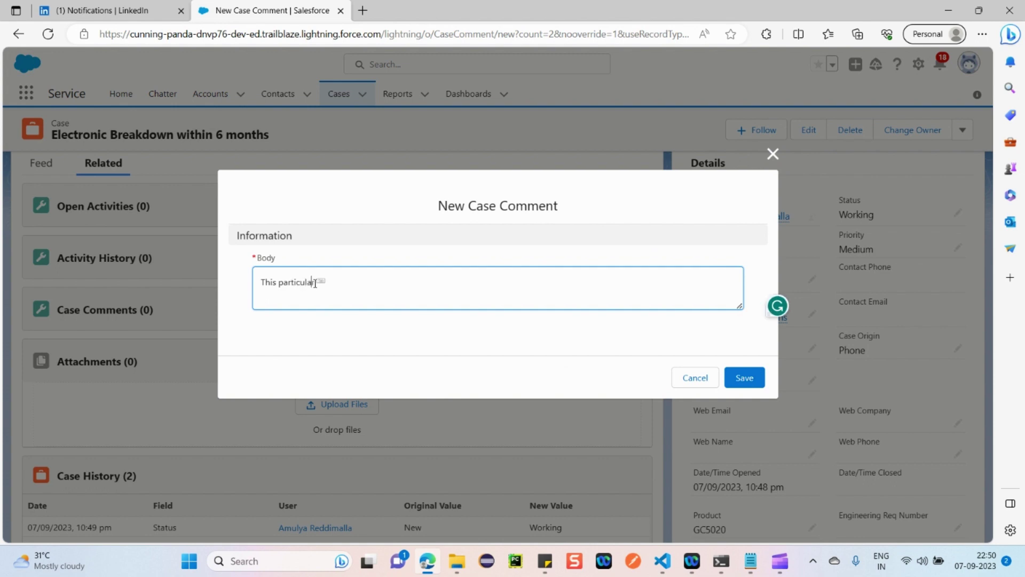
pyautogui.write(' case has be')
pyautogui.write('en assigned to res')
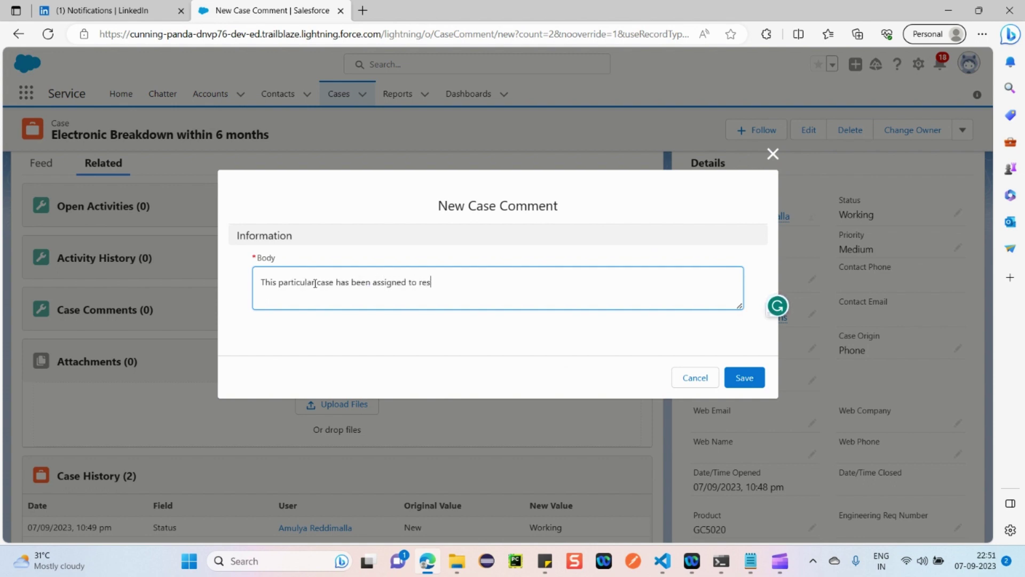
pyautogui.write('pective owner and it would be')
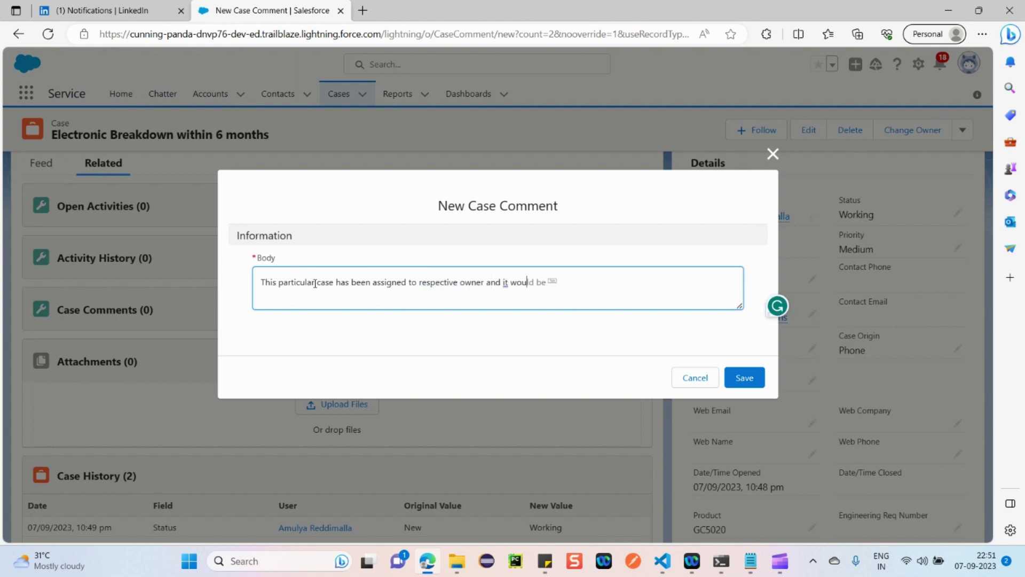
pyautogui.write(' resolved within 48')
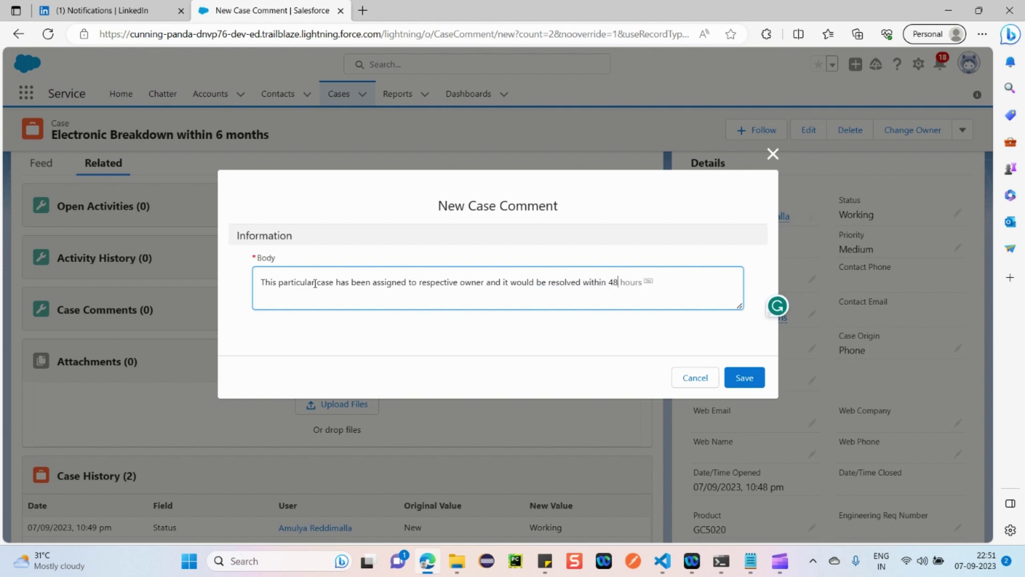
pyautogui.write(' hours')
pyautogui.click(755, 373)
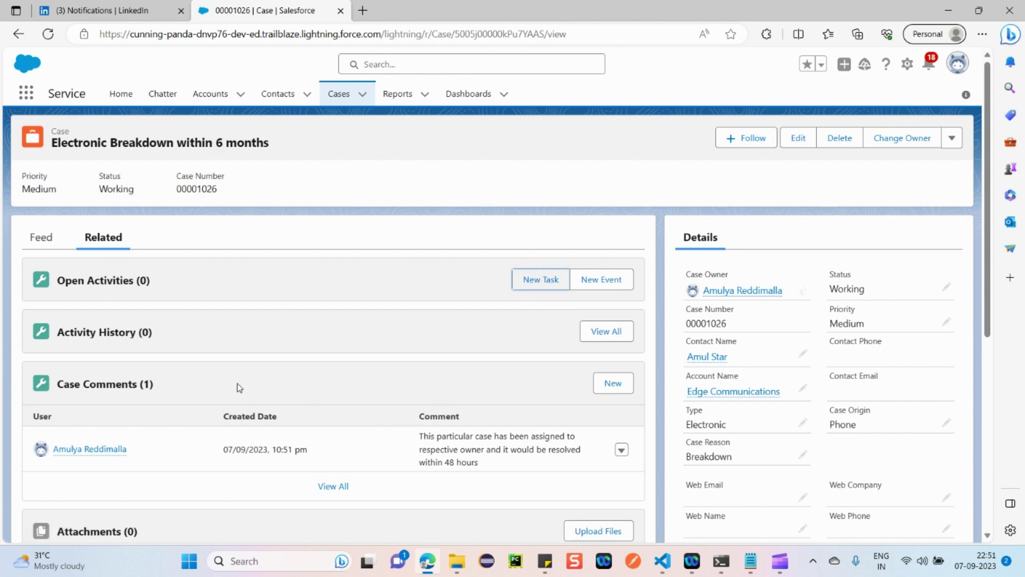
# Step: Inspect the Created and New-to-Working Status rows, then open the full Case History list
pyautogui.scroll(-6, 136, 396)
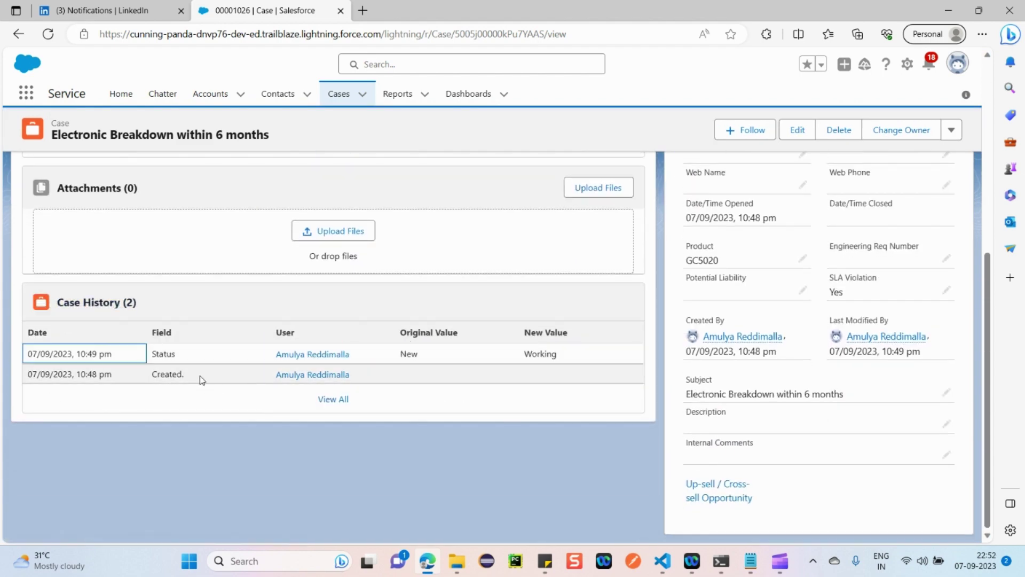
pyautogui.doubleClick(167, 374)
pyautogui.moveTo(560, 354); pyautogui.dragTo(373, 364)
pyautogui.click(327, 400)
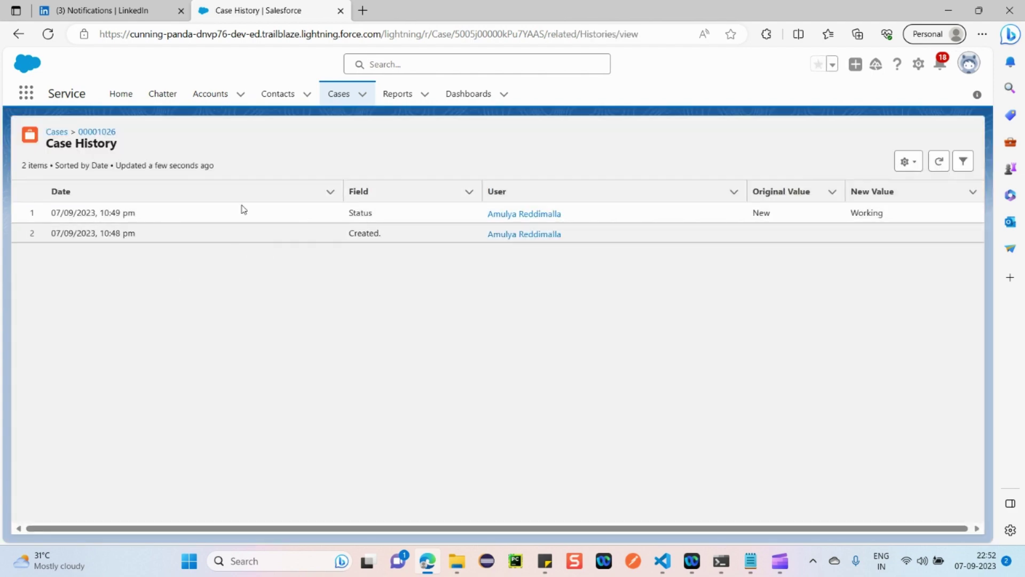
# Step: Open case 00001026 from the Cases tab's All Open Cases list view
pyautogui.click(339, 95)
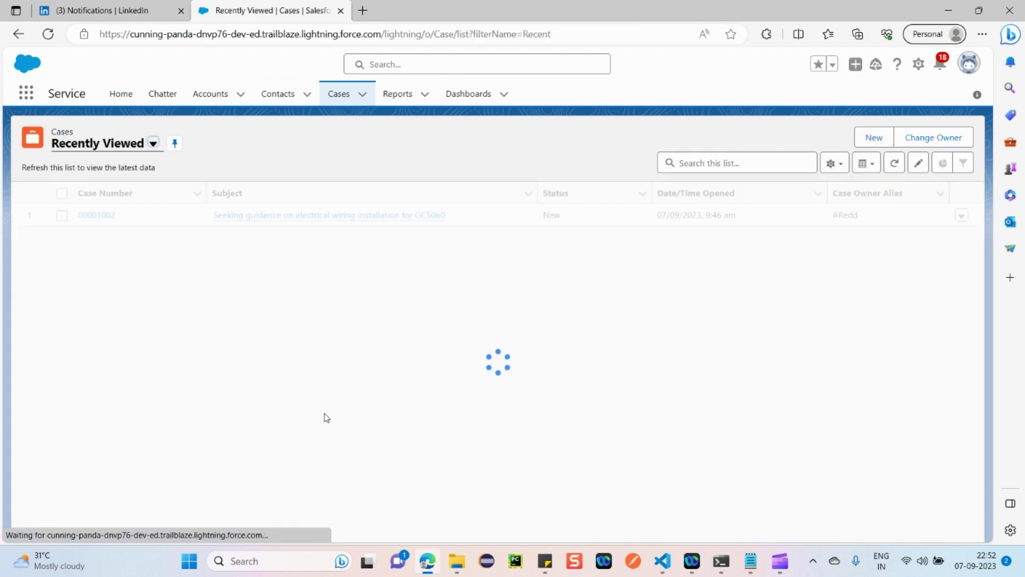
pyautogui.click(153, 143)
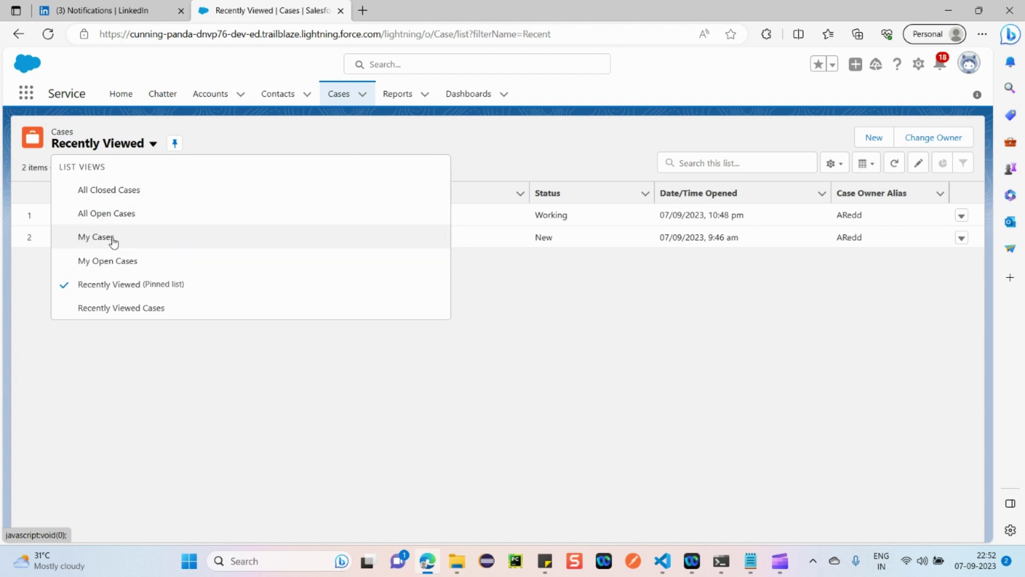
pyautogui.click(117, 214)
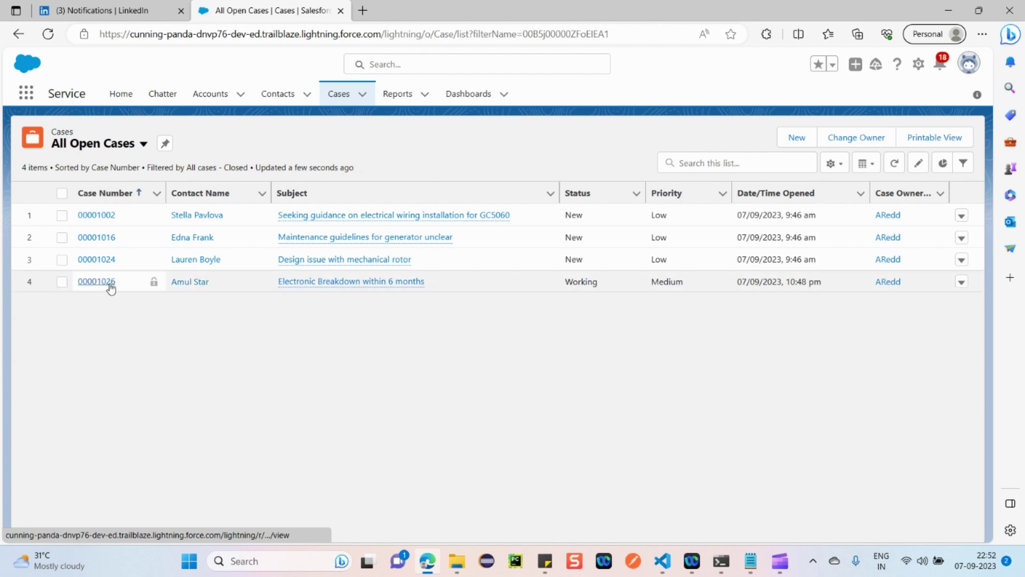
pyautogui.click(107, 282)
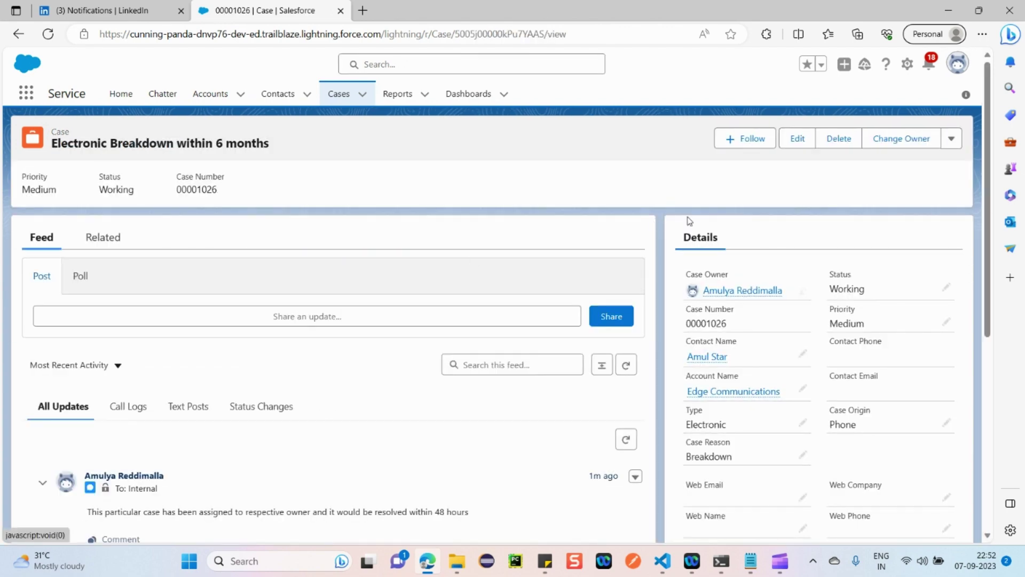
pyautogui.click(794, 142)
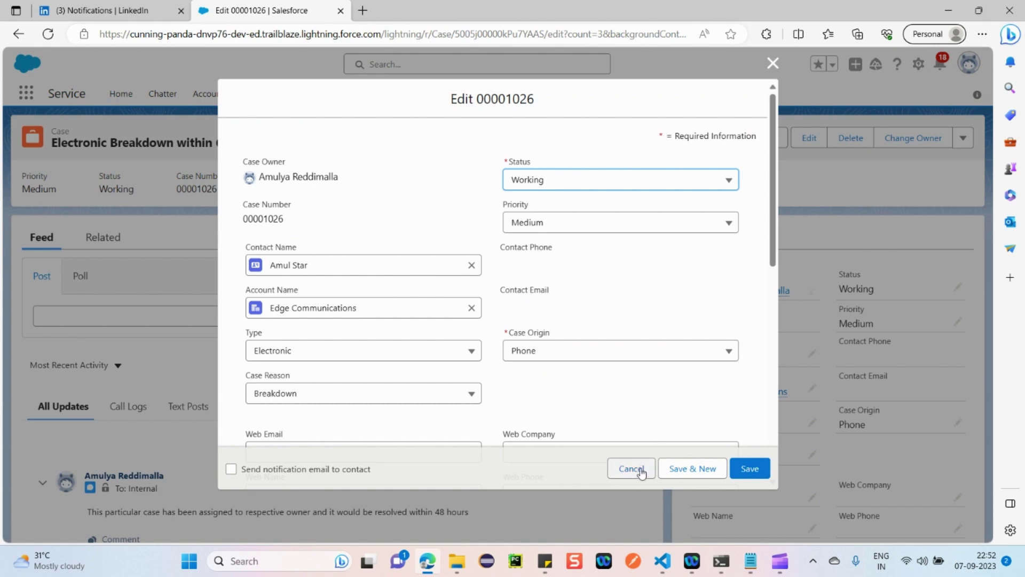
pyautogui.click(630, 469)
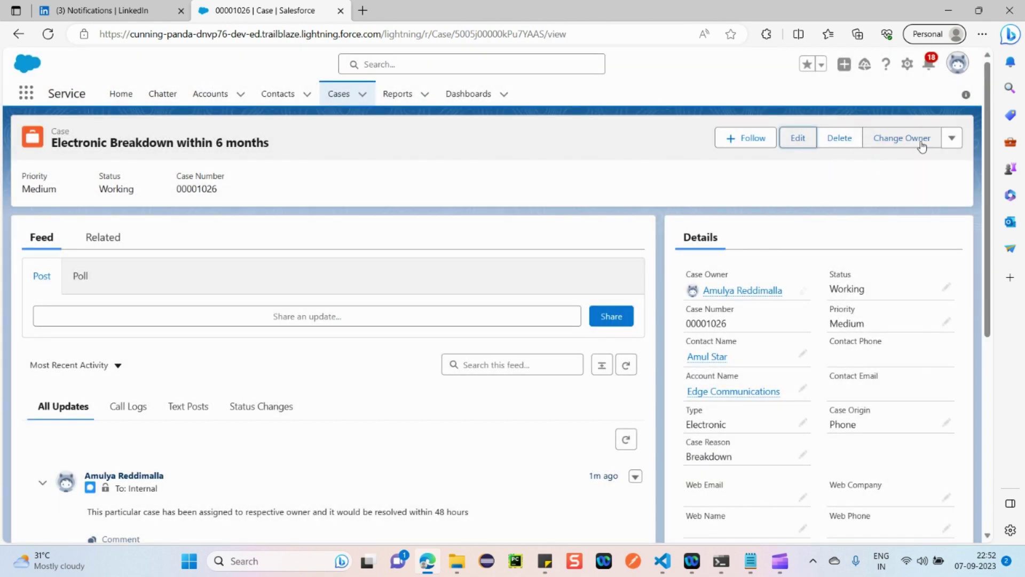
pyautogui.click(888, 140)
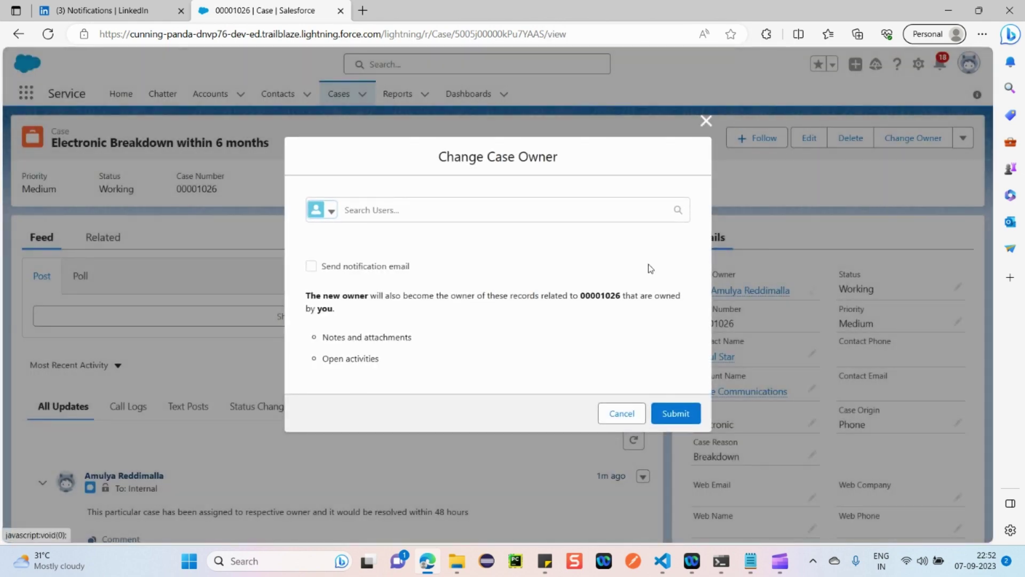
pyautogui.click(473, 211)
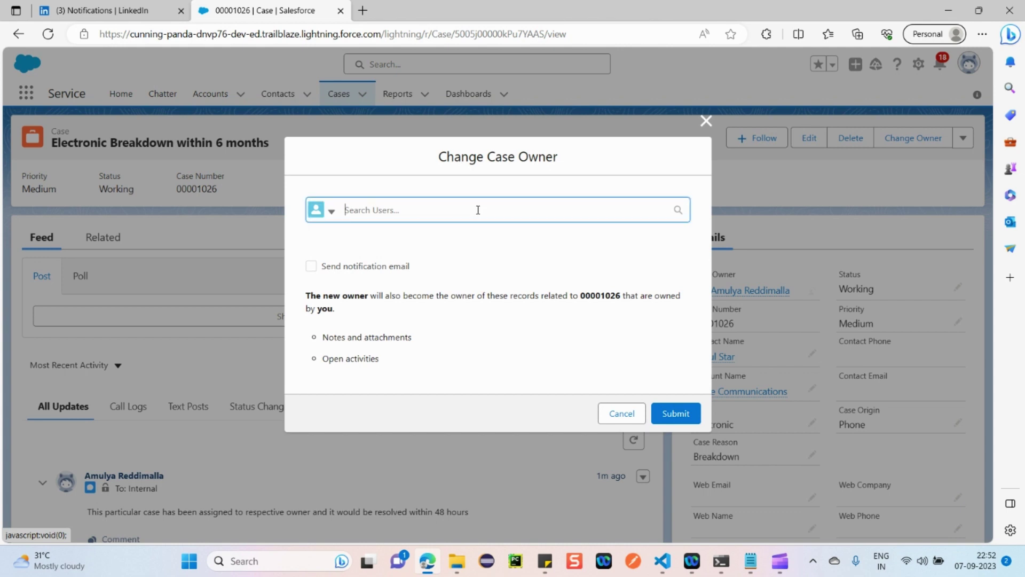
pyautogui.click(458, 329)
pyautogui.click(332, 211)
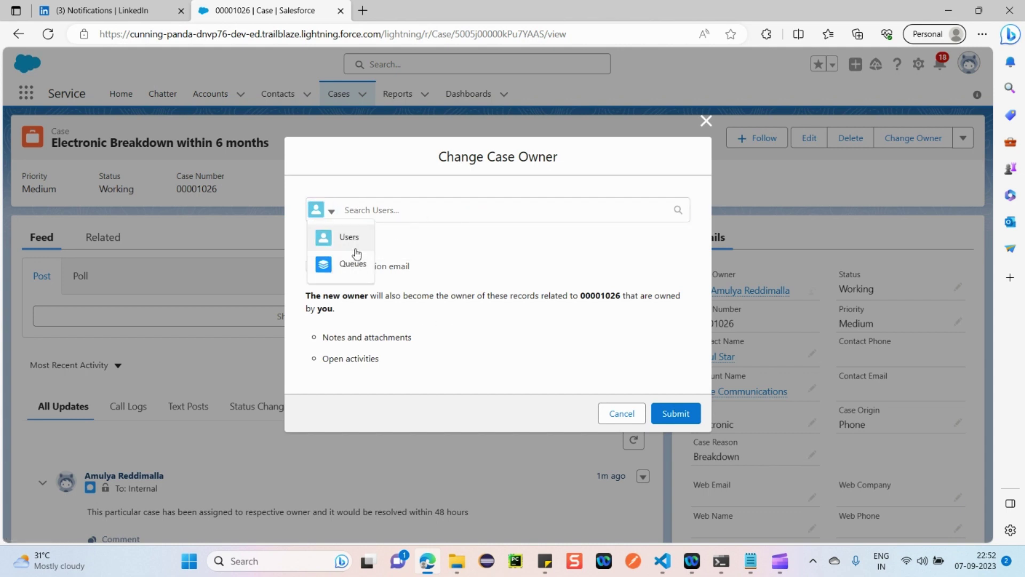
pyautogui.click(436, 211)
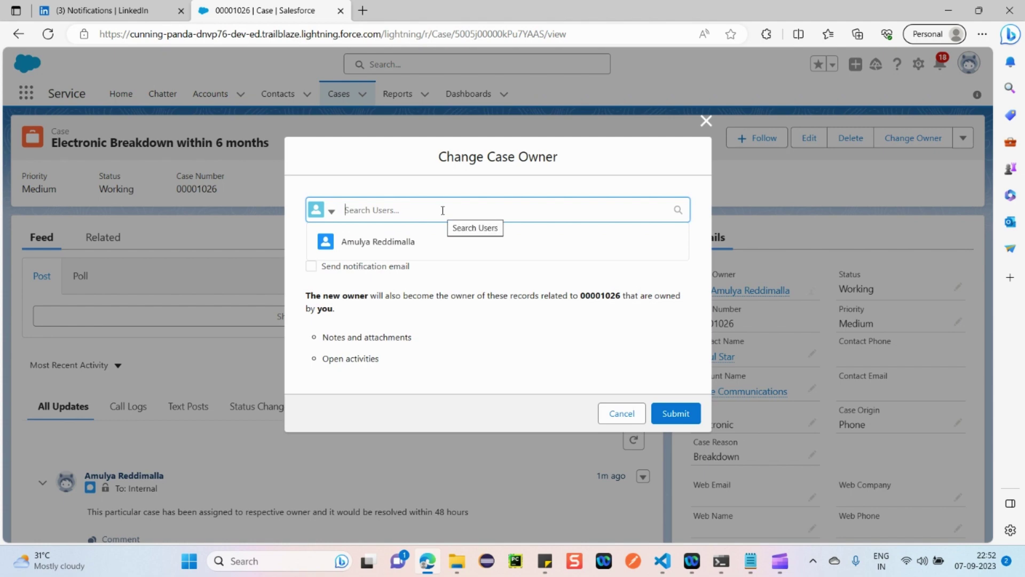
pyautogui.click(621, 413)
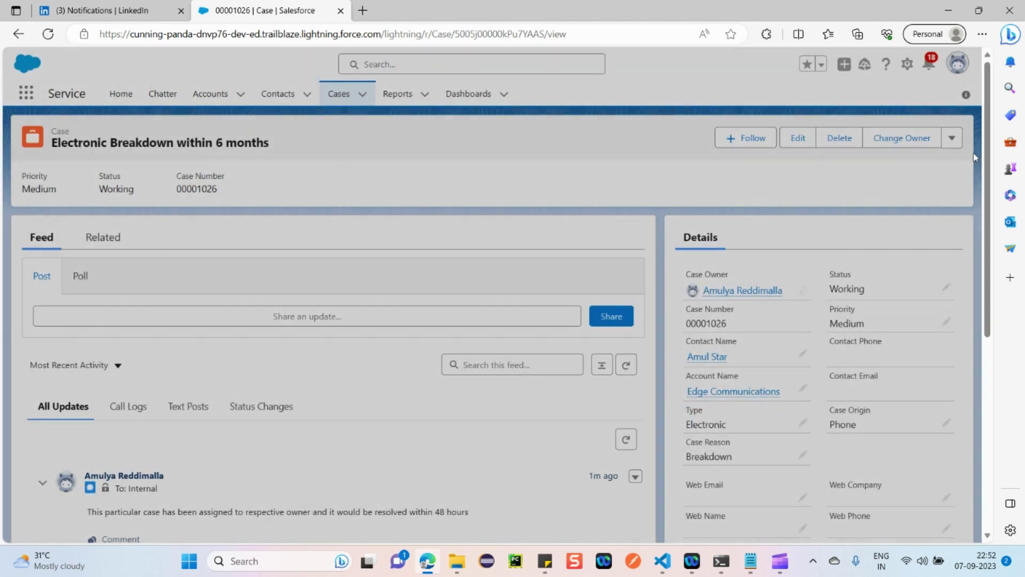
pyautogui.click(950, 138)
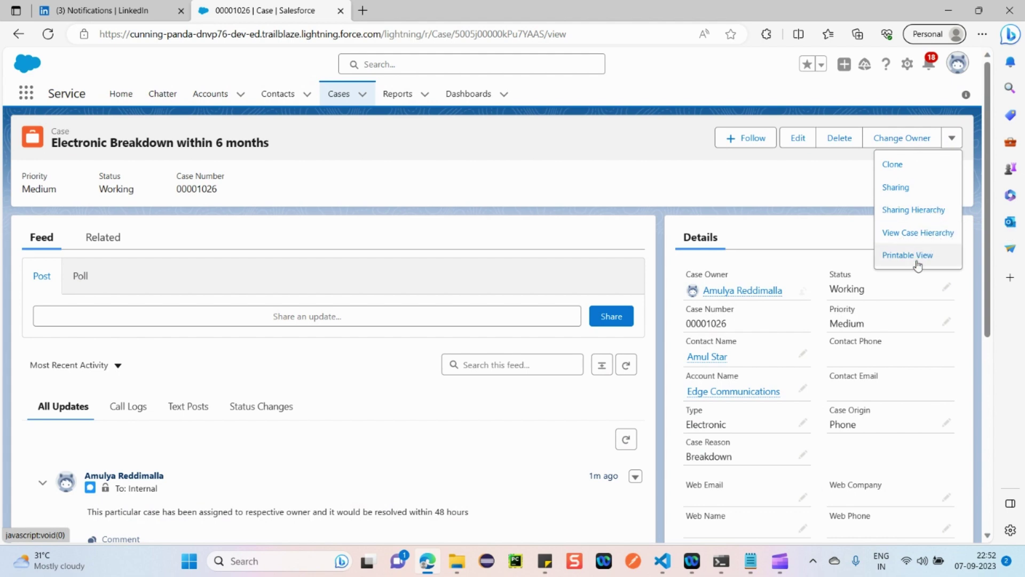
pyautogui.click(559, 190)
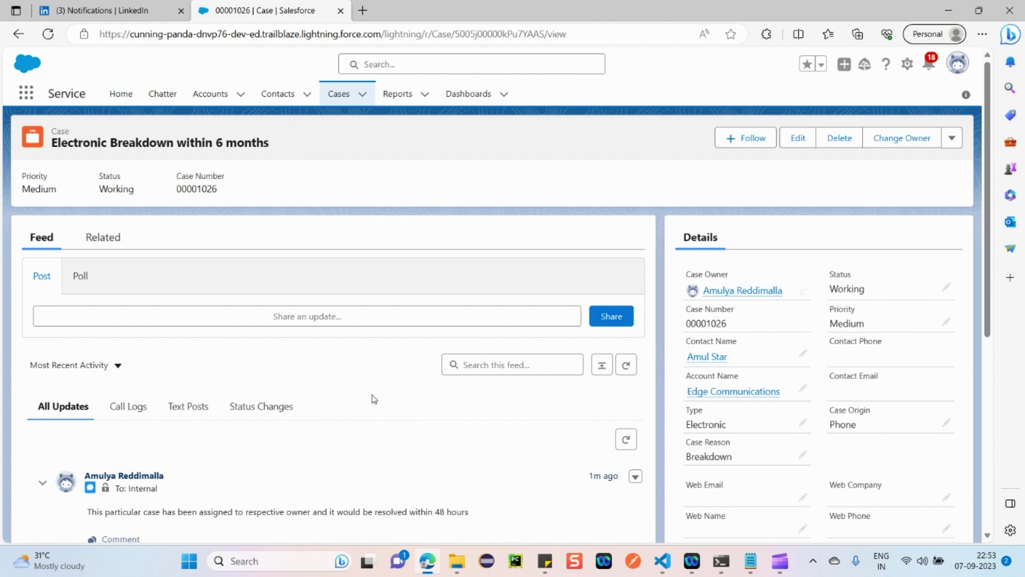
pyautogui.scroll(-5, 374, 399)
pyautogui.scroll(5, 373, 400)
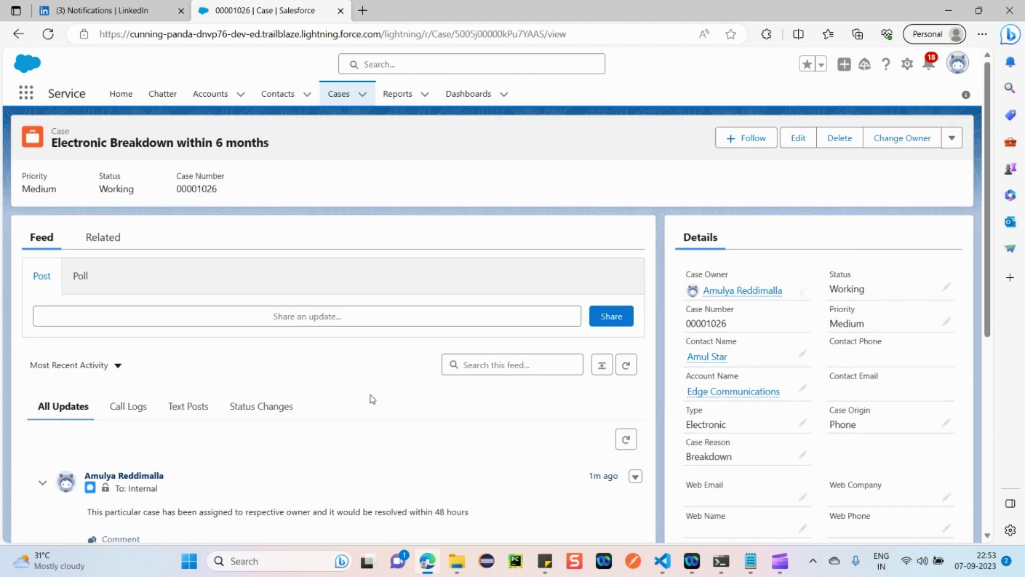